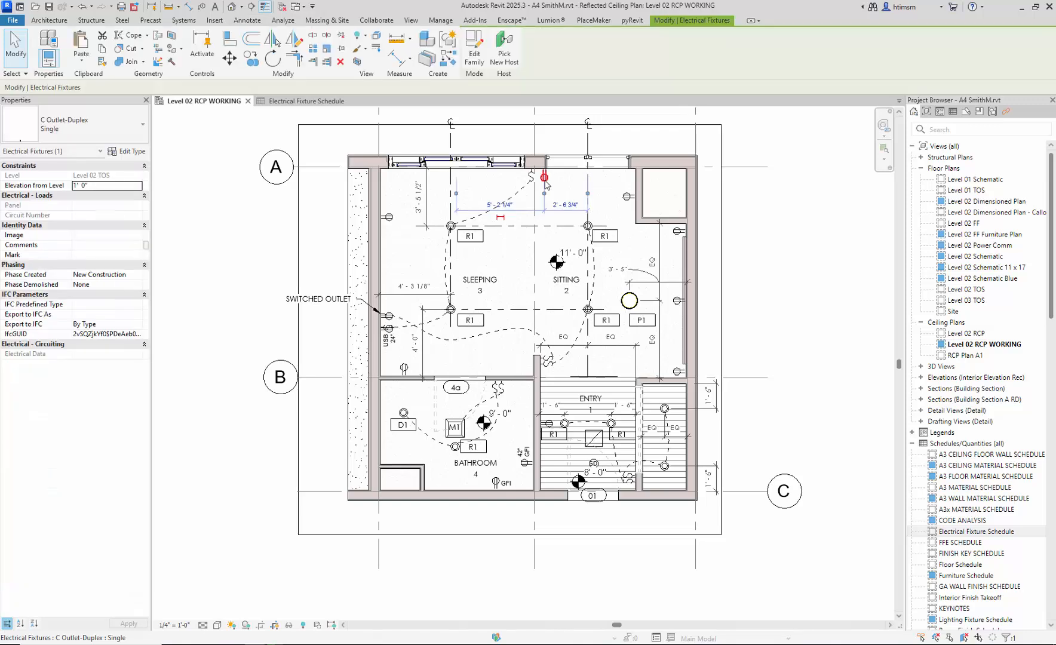
# Nudge the duplex outlet on the grid A wall three increments left, closer to the adjacent switch
pyautogui.press('Left')
pyautogui.press('Left')
pyautogui.press('Left')
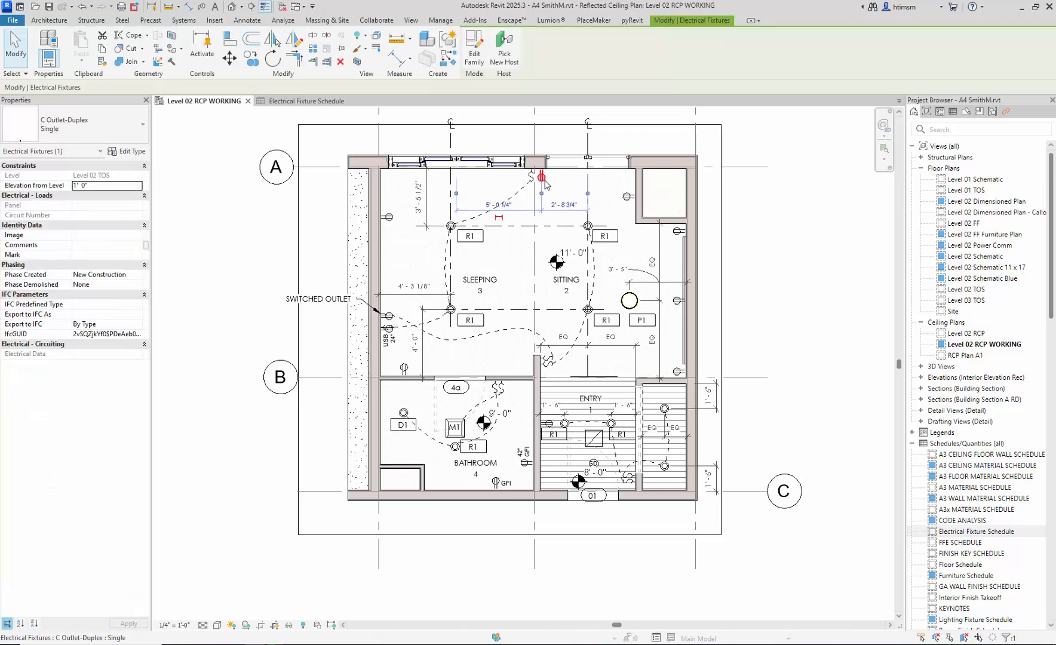
pyautogui.click(800, 218)
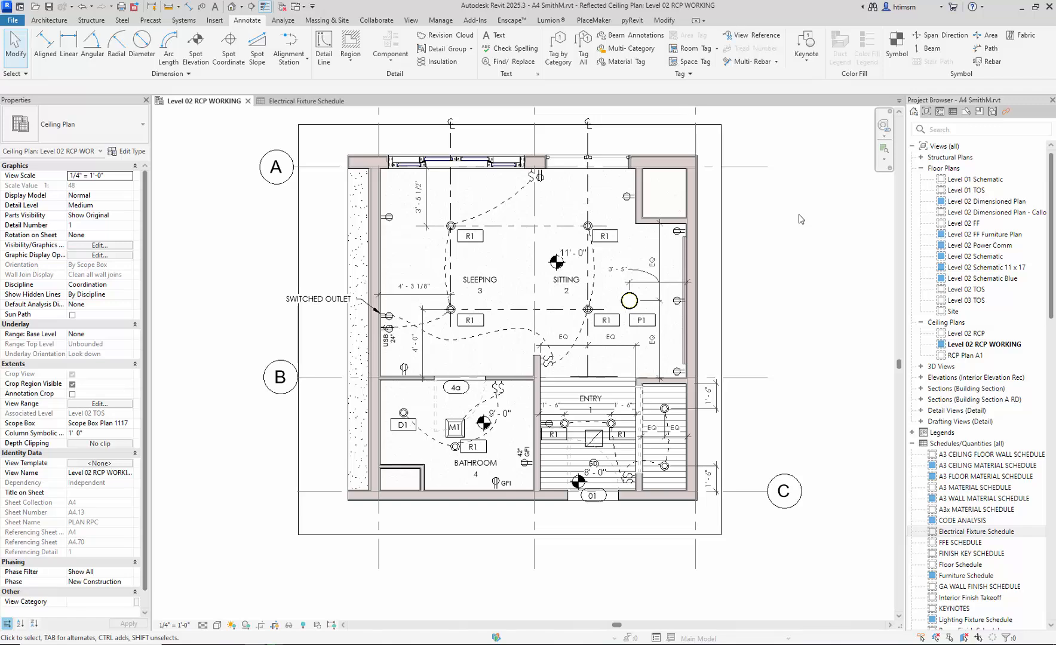
# Duplicate sheet A4.13 - PLAN RPC from the A4 sheet collection as an empty sheet
pyautogui.click(913, 443)
pyautogui.scroll(-1, 914, 445)
pyautogui.click(914, 454)
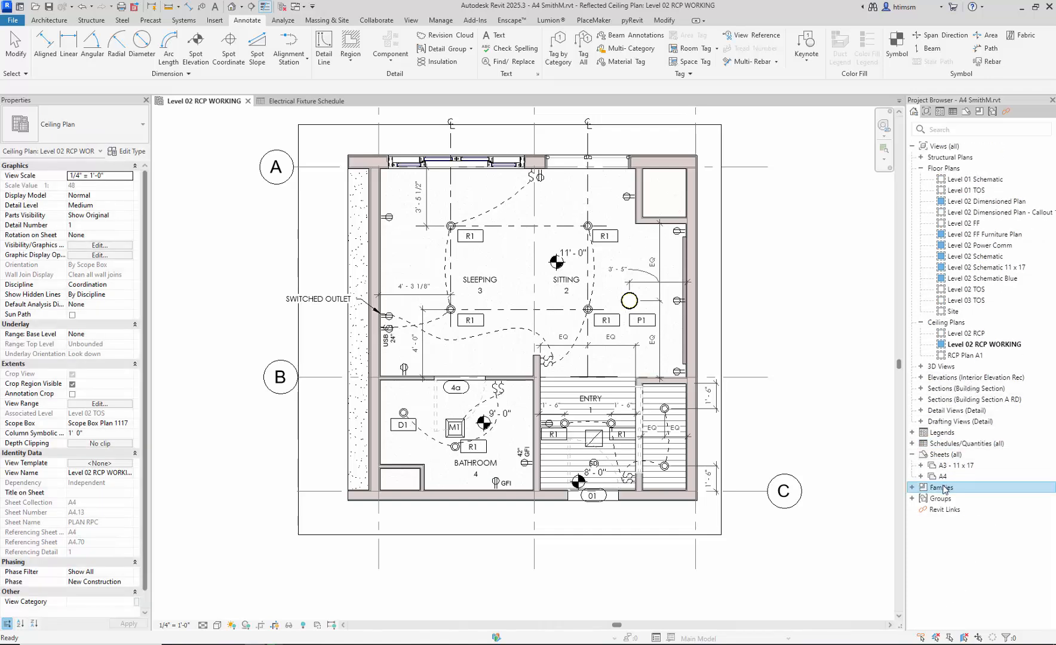
pyautogui.click(920, 476)
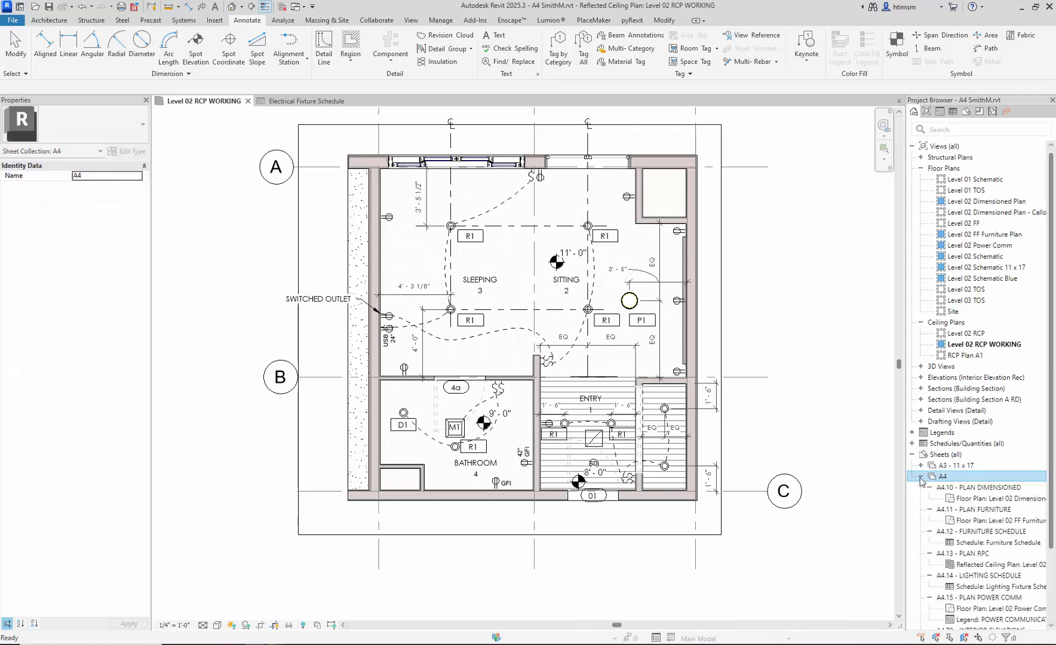
pyautogui.scroll(-3, 964, 489)
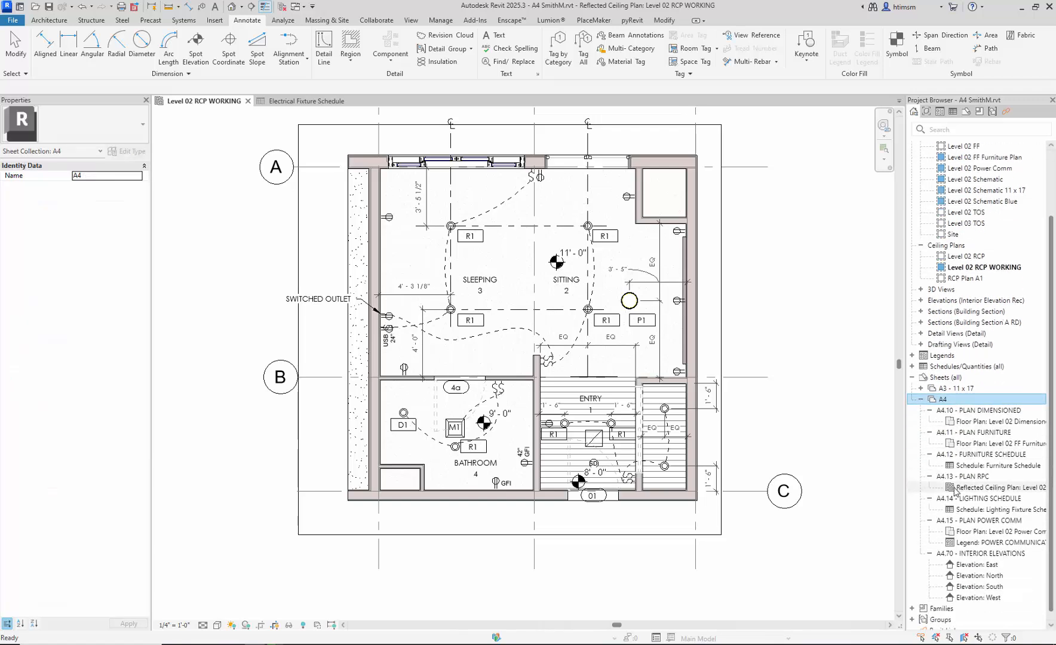
pyautogui.click(970, 470)
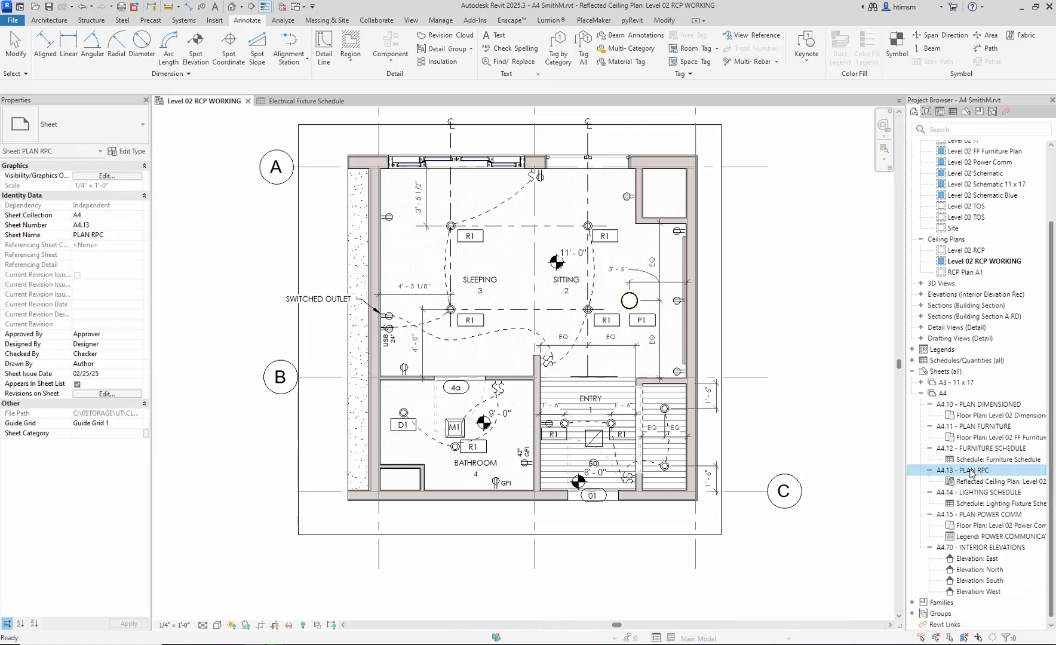
pyautogui.rightClick(970, 470)
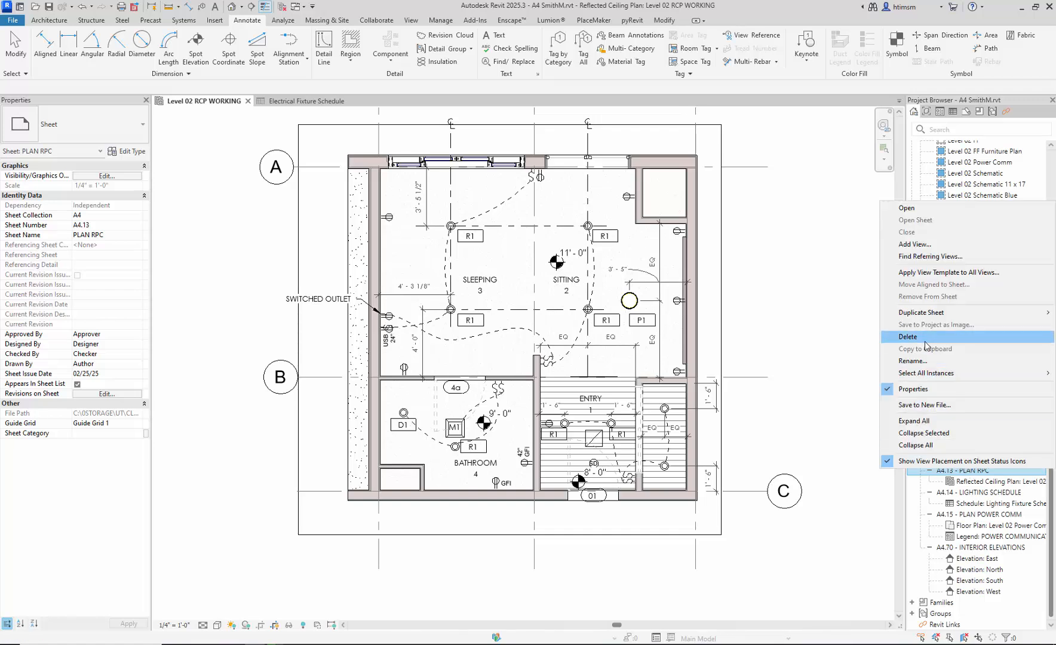
pyautogui.moveTo(929, 312)
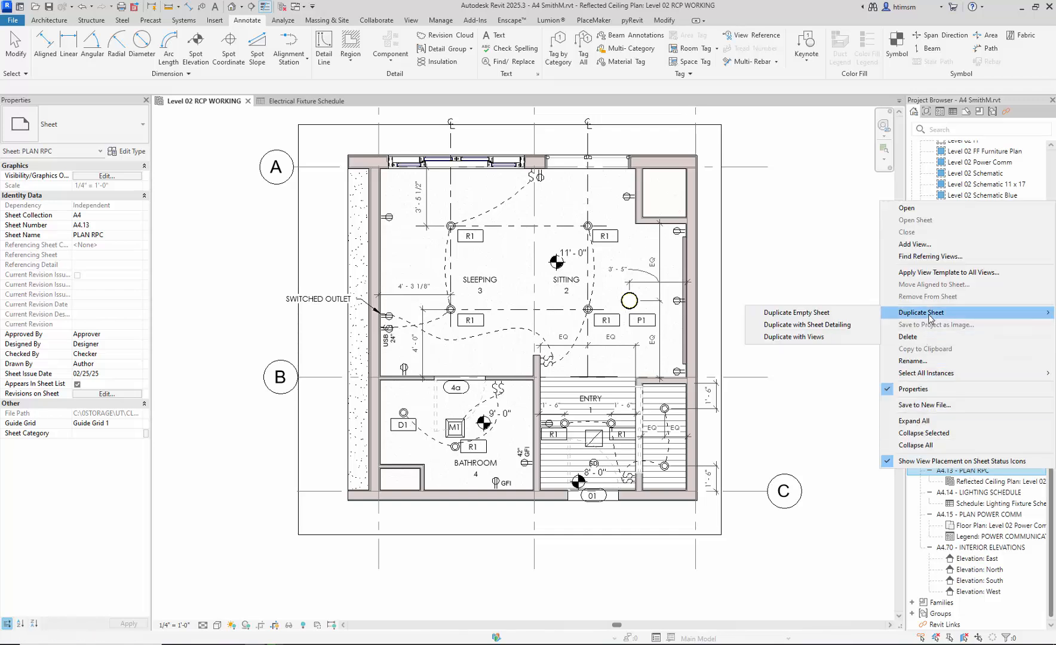
pyautogui.click(838, 318)
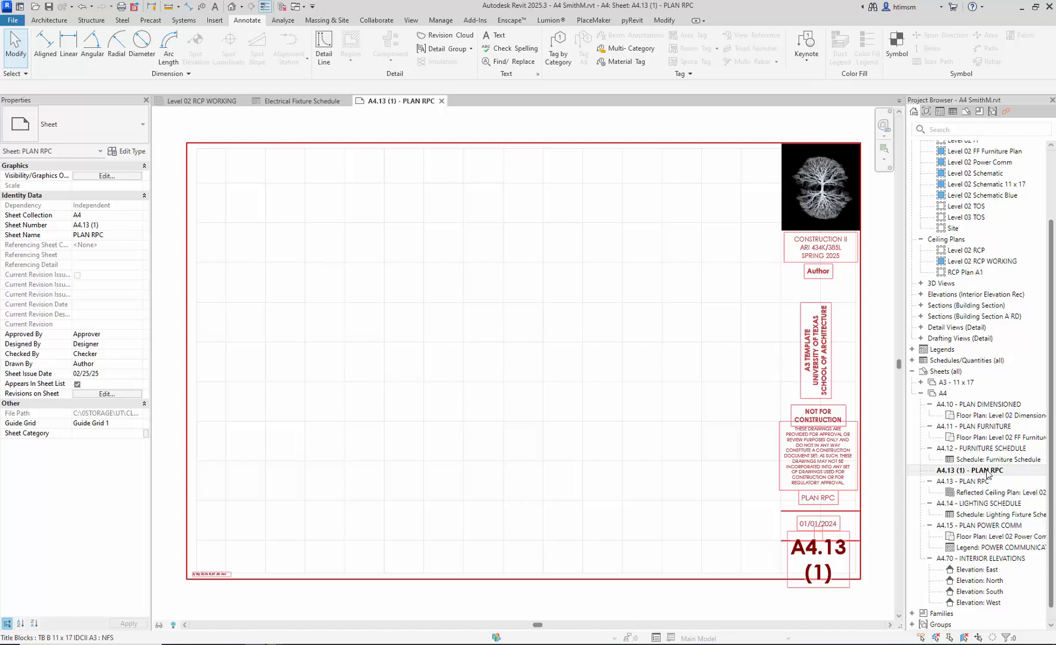
# Duplicate the Level 02 Dimensioned Plan floor plan view without its detailing
pyautogui.scroll(2, 978, 230)
pyautogui.scroll(1, 980, 222)
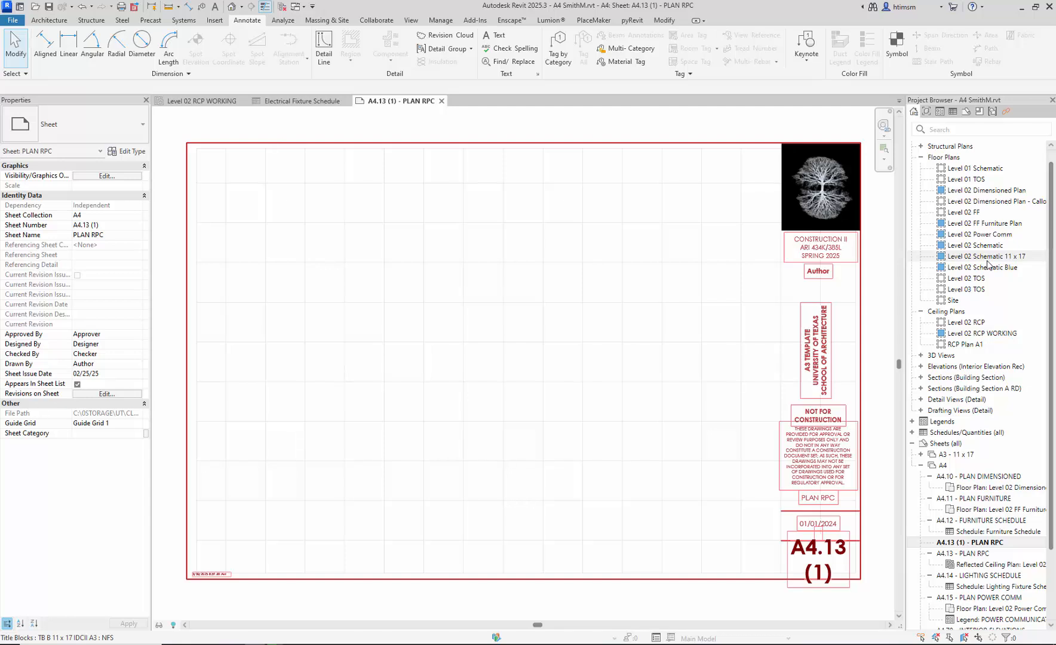
pyautogui.click(979, 234)
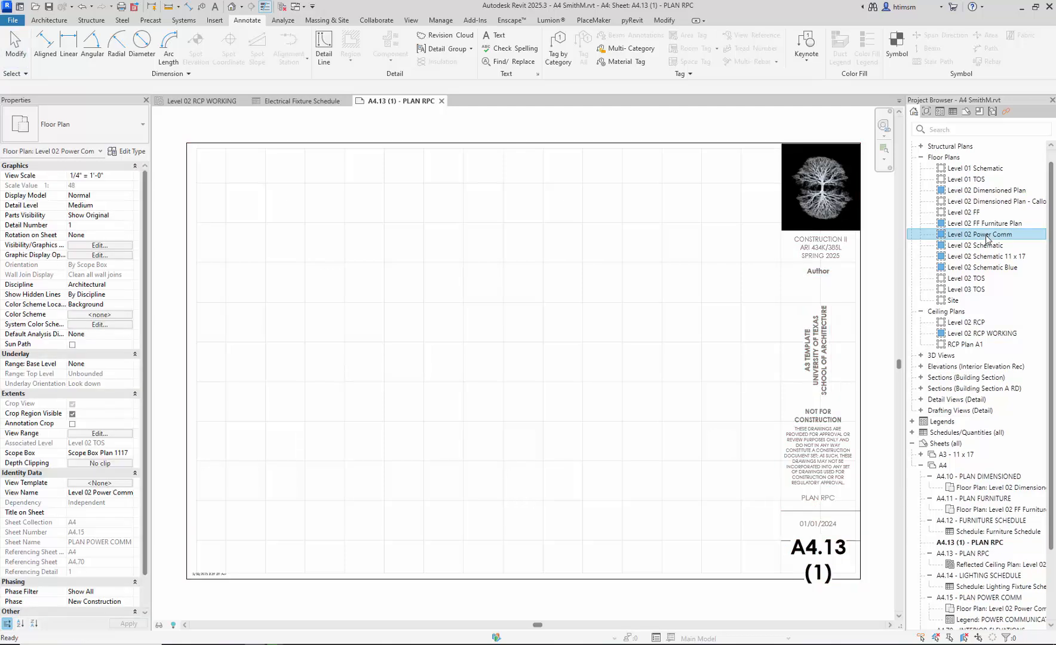
pyautogui.click(977, 192)
pyautogui.rightClick(977, 193)
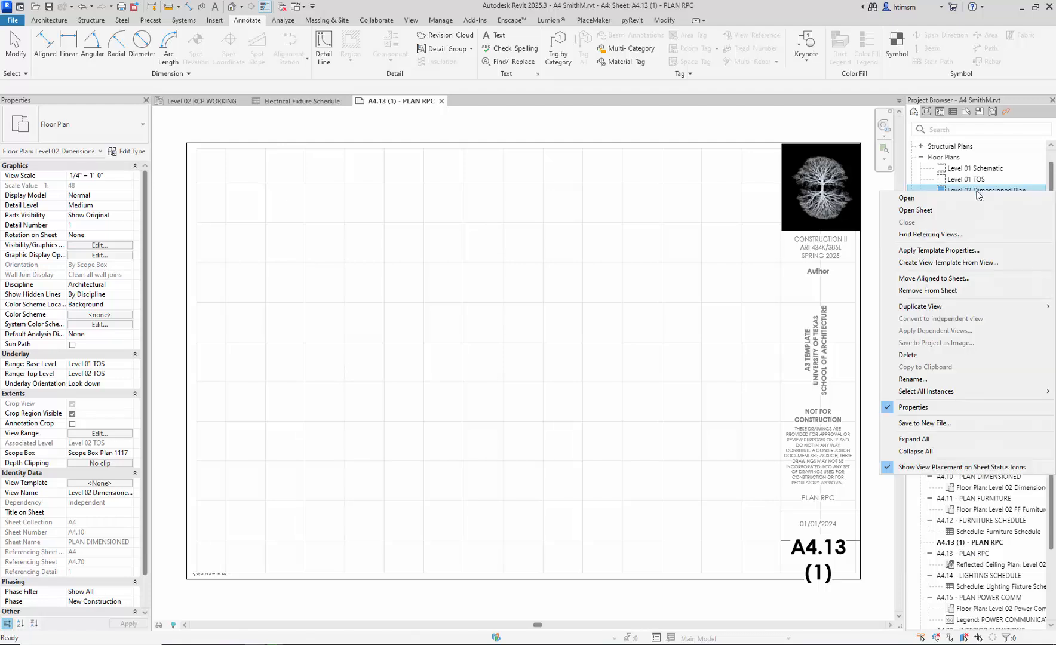
pyautogui.moveTo(947, 309)
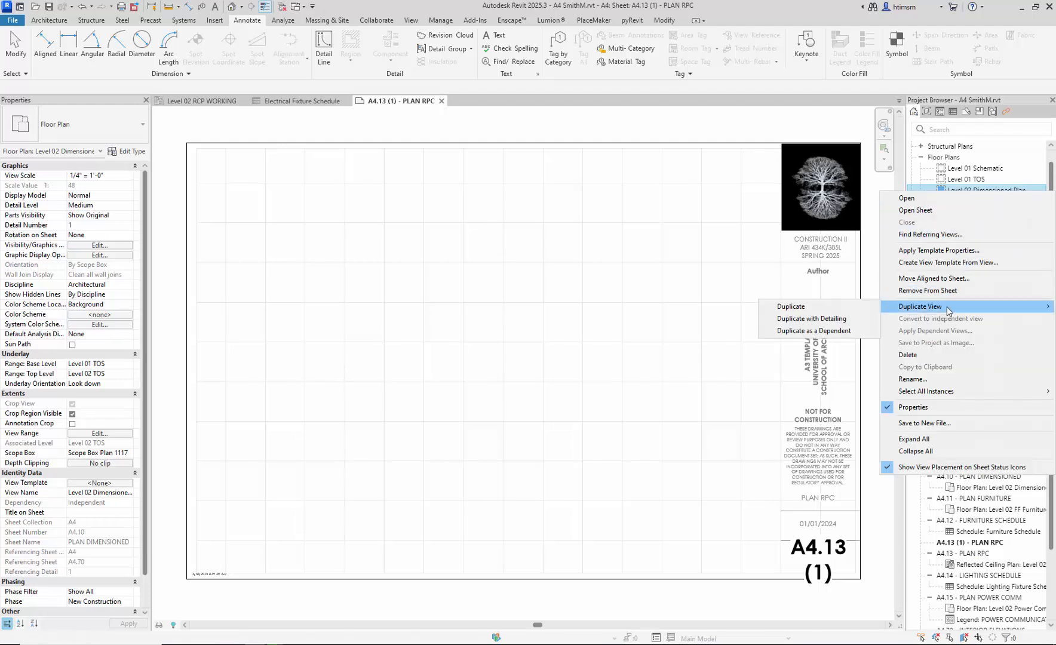
pyautogui.click(866, 309)
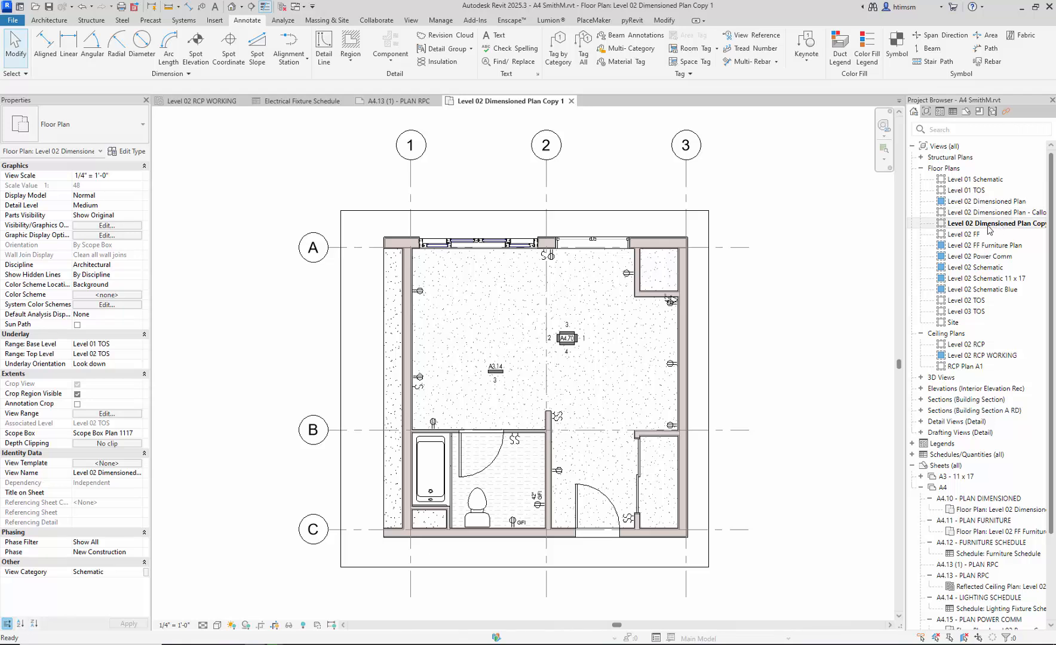
# Delete the copied Level 02 Dimensioned Plan view and the duplicated A4.13 (1) - PLAN RPC sheet
pyautogui.click(997, 224)
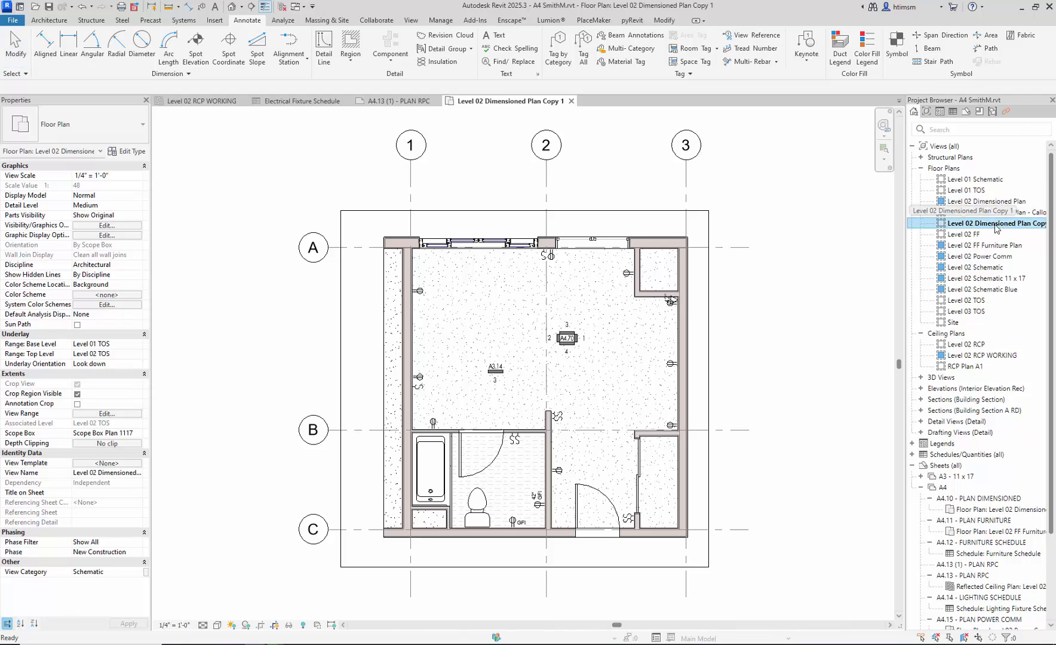
pyautogui.press('Delete')
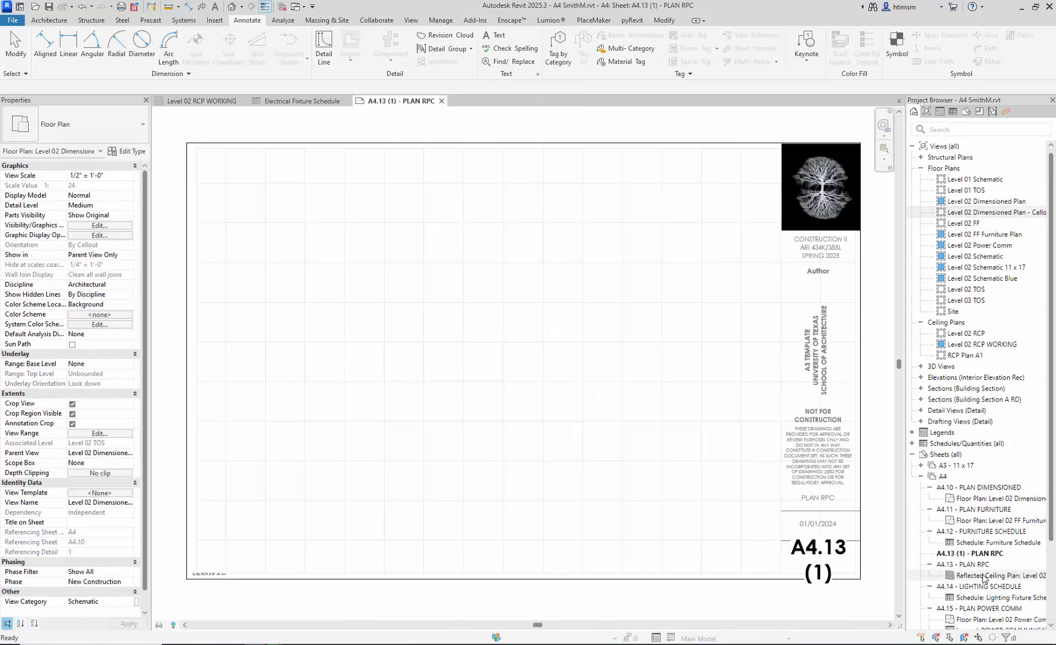
pyautogui.click(981, 554)
pyautogui.press('Delete')
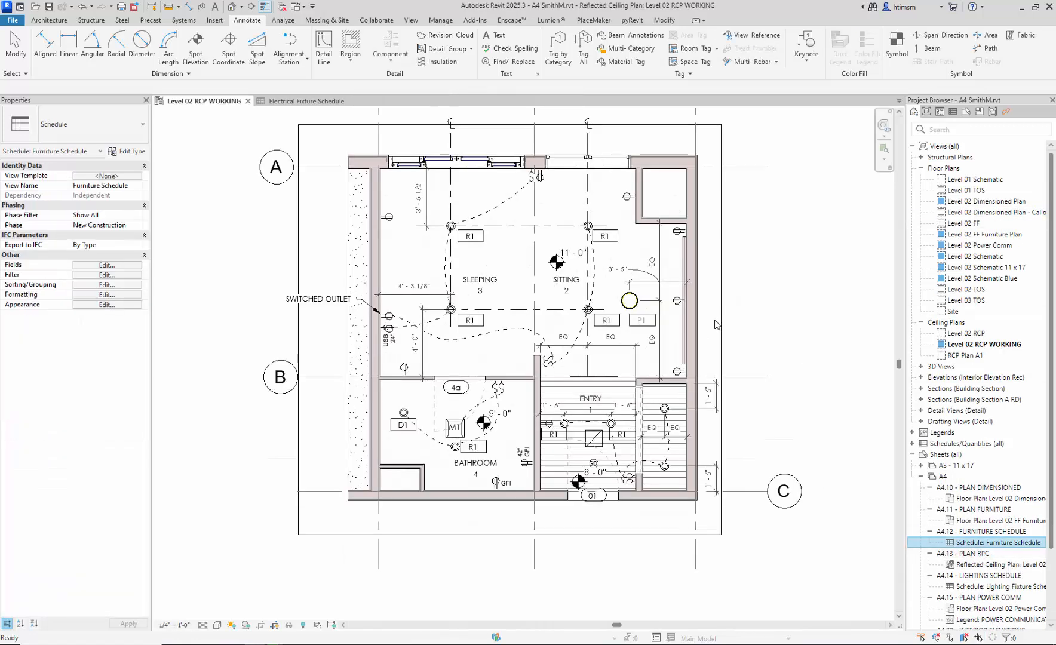
pyautogui.click(761, 299)
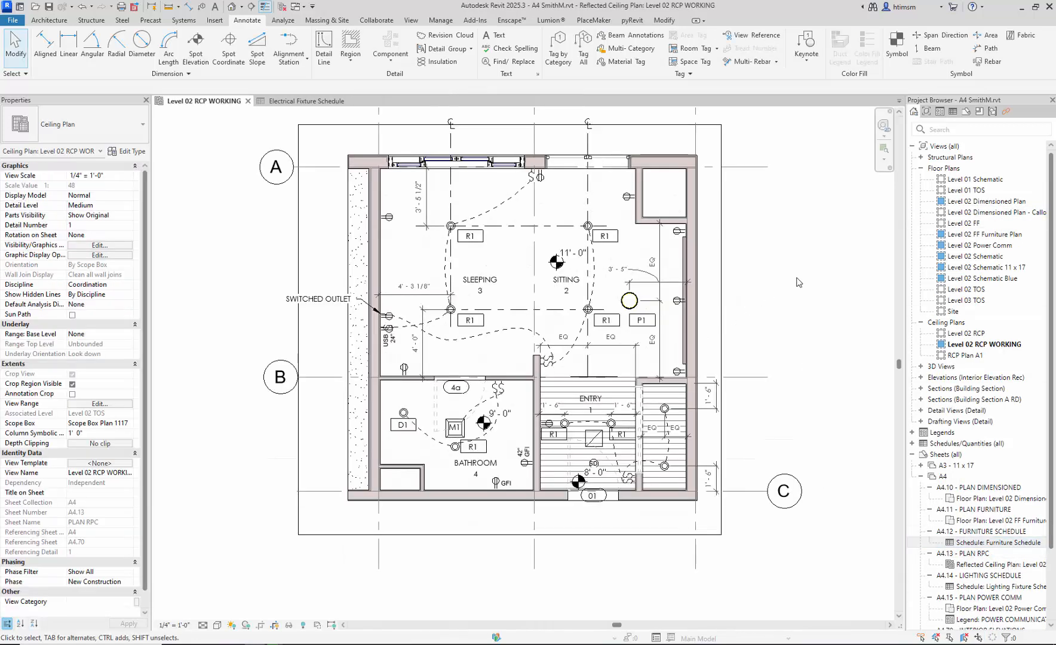
# Open the Level 02 Power Comm floor plan and review the POWER AND COMMUNICATION items in Excel's PLANS CHECKLIST COMPREHENSIVE.xlsx
pyautogui.doubleClick(981, 244)
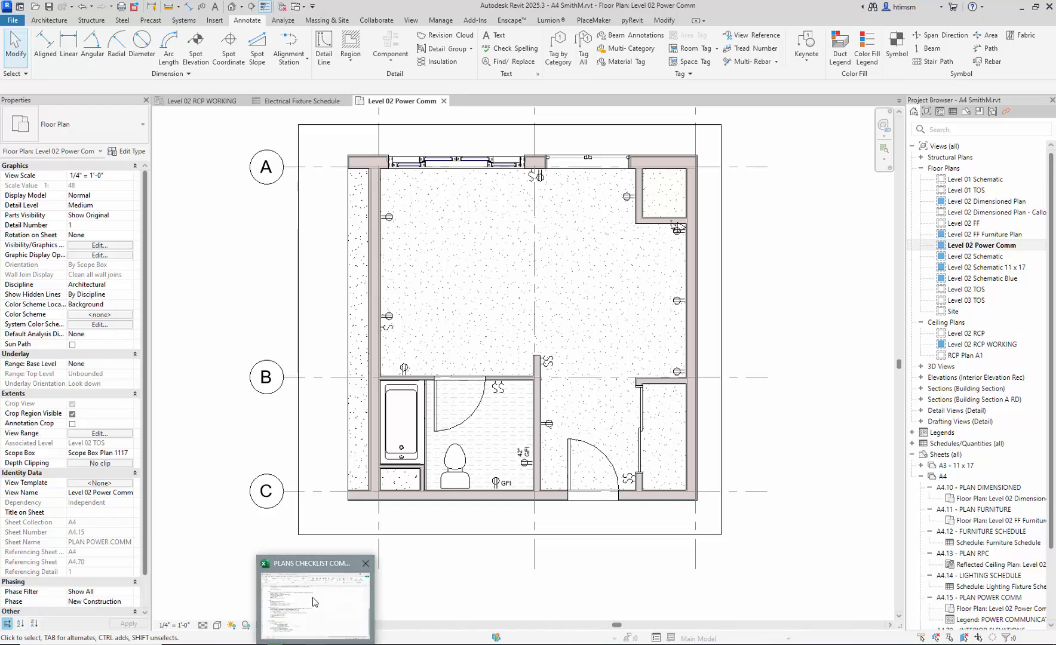
pyautogui.click(315, 600)
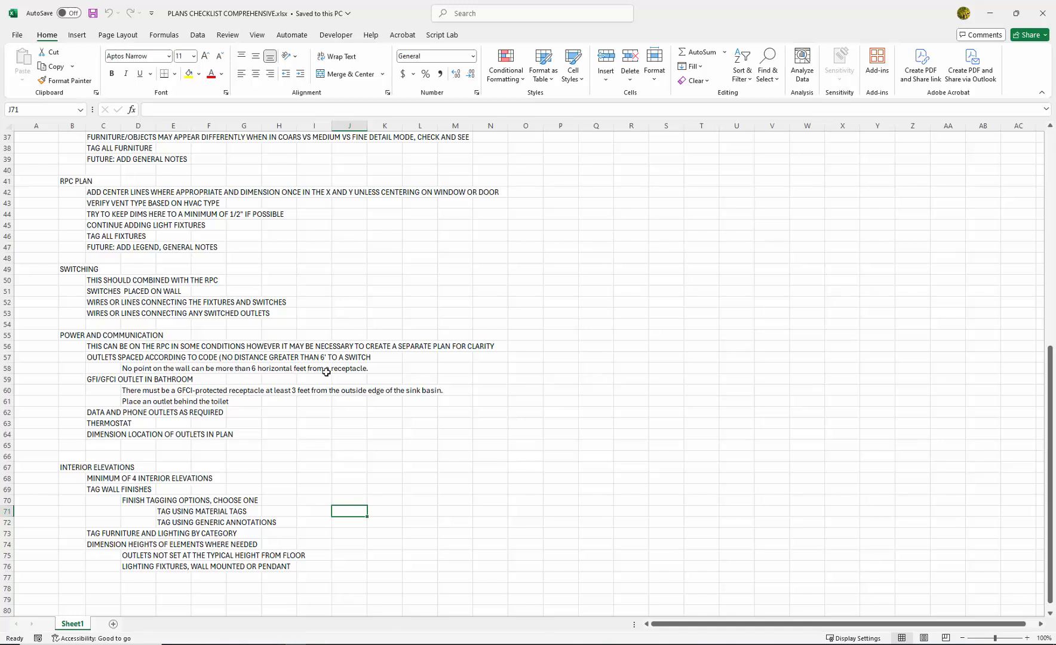
pyautogui.click(989, 13)
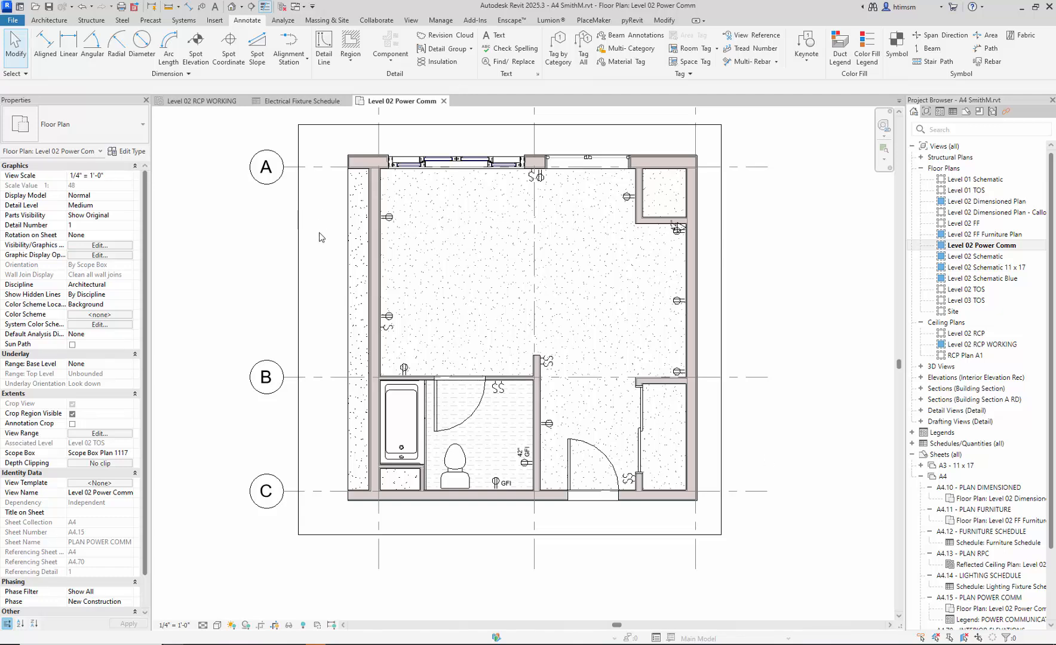
# Switch to the Canvas course page in the browser and check the A4 Power Comm resources, including Switch Power Data.zip
pyautogui.scroll(2, 322, 236)
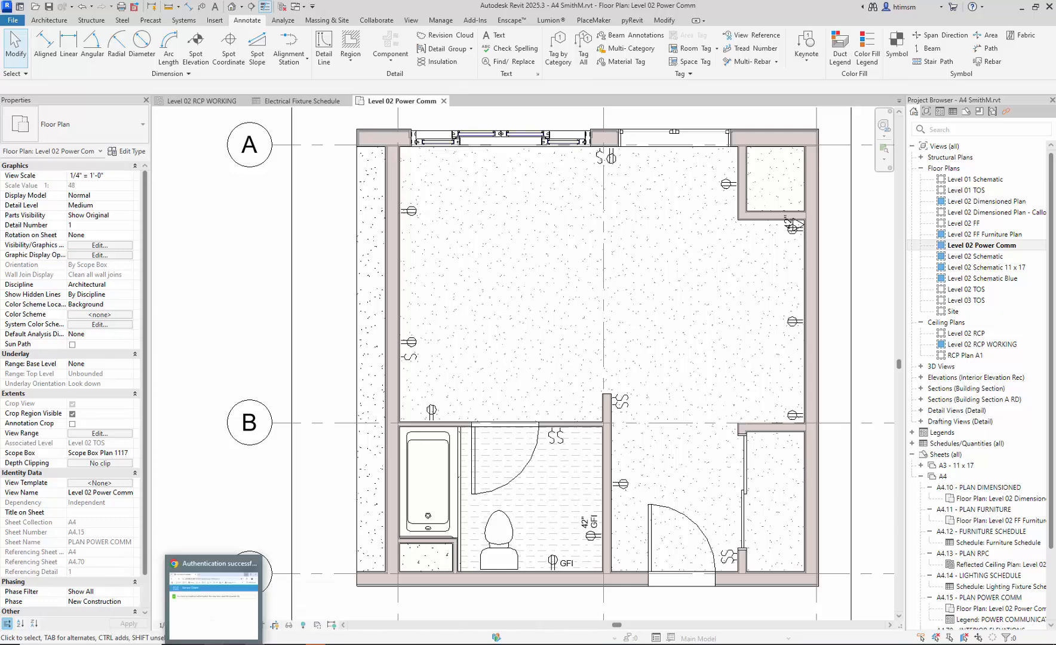
pyautogui.moveTo(195, 643)
pyautogui.click(195, 600)
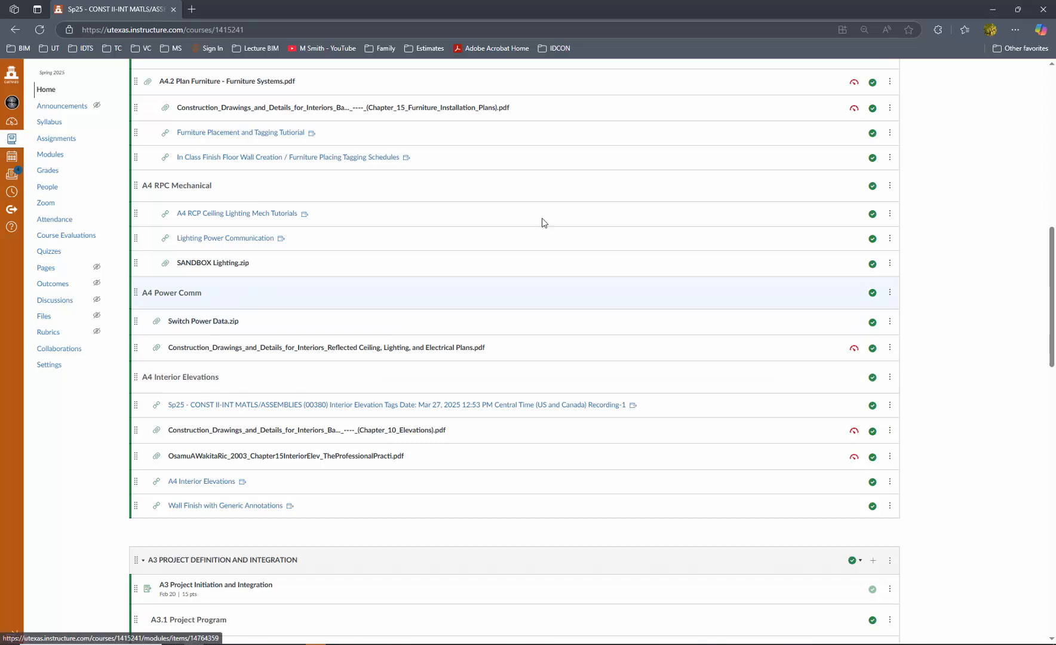
pyautogui.click(994, 10)
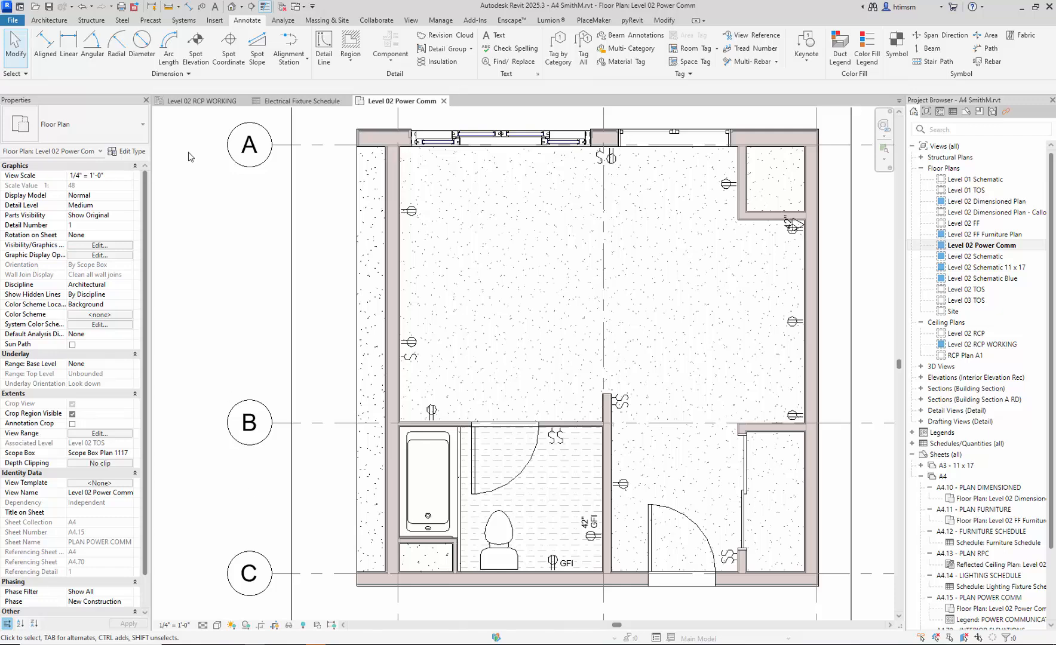
# Load C Outlet Data, Floor-Duplex, Annotated, Duplex, GFI and Range plus C Switch Anno Label families from the Switch Power Data folder
pyautogui.click(211, 20)
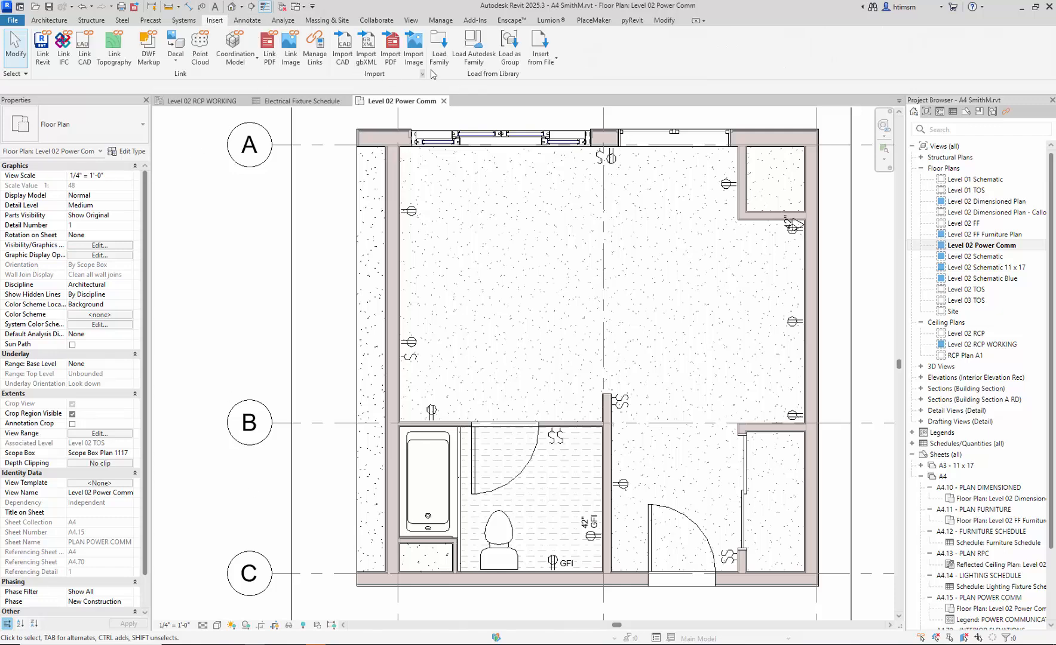
pyautogui.click(438, 57)
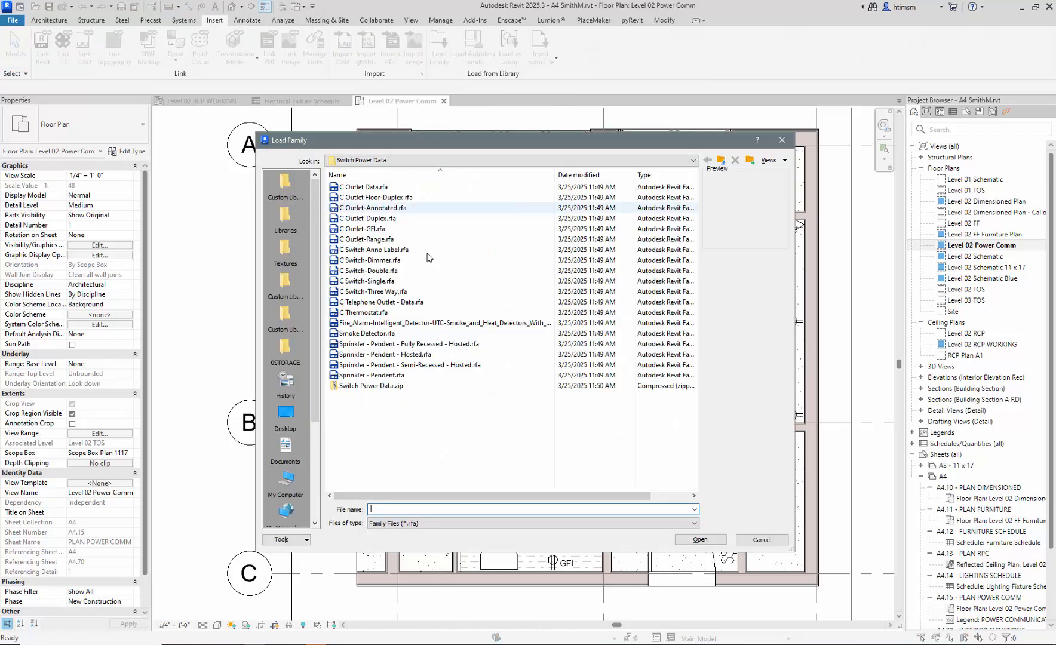
pyautogui.click(367, 186)
pyautogui.keyDown('ctrl'); pyautogui.click(371, 200); pyautogui.keyUp('ctrl')
pyautogui.keyDown('ctrl'); pyautogui.click(373, 207); pyautogui.keyUp('ctrl')
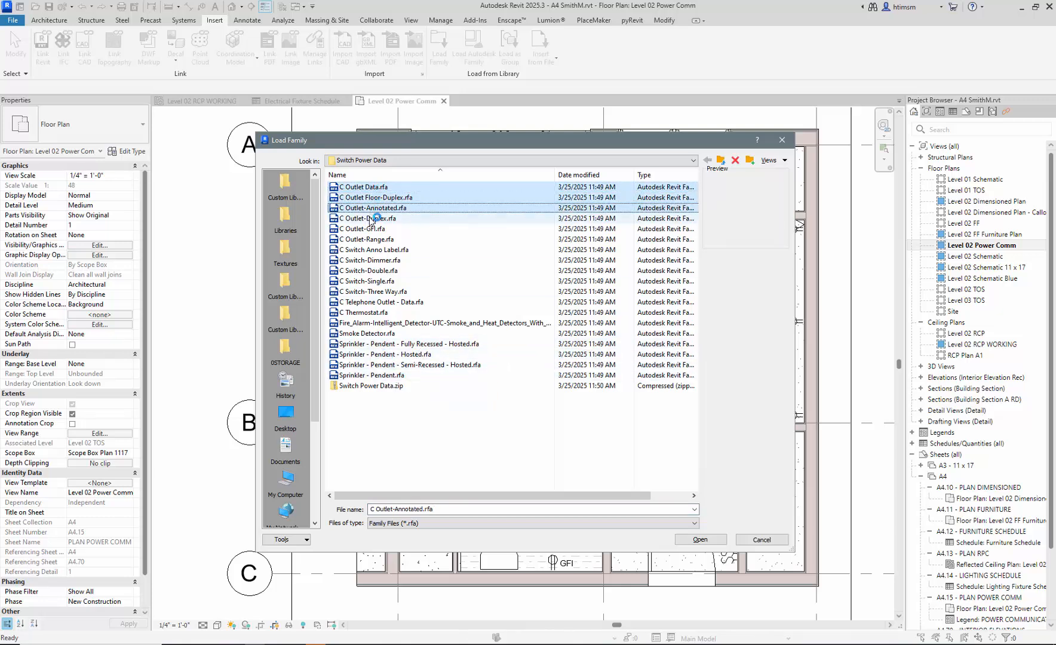
pyautogui.keyDown('ctrl'); pyautogui.click(371, 218); pyautogui.keyUp('ctrl')
pyautogui.keyDown('ctrl'); pyautogui.click(371, 228); pyautogui.keyUp('ctrl')
pyautogui.keyDown('ctrl'); pyautogui.click(372, 239); pyautogui.keyUp('ctrl')
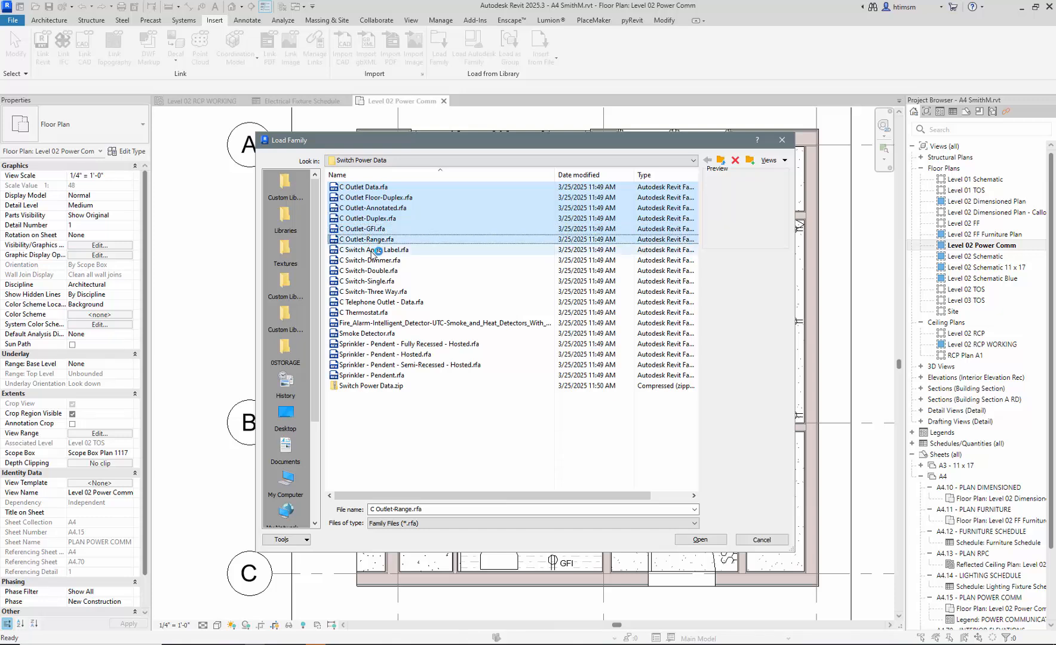
pyautogui.keyDown('ctrl'); pyautogui.click(375, 250); pyautogui.keyUp('ctrl')
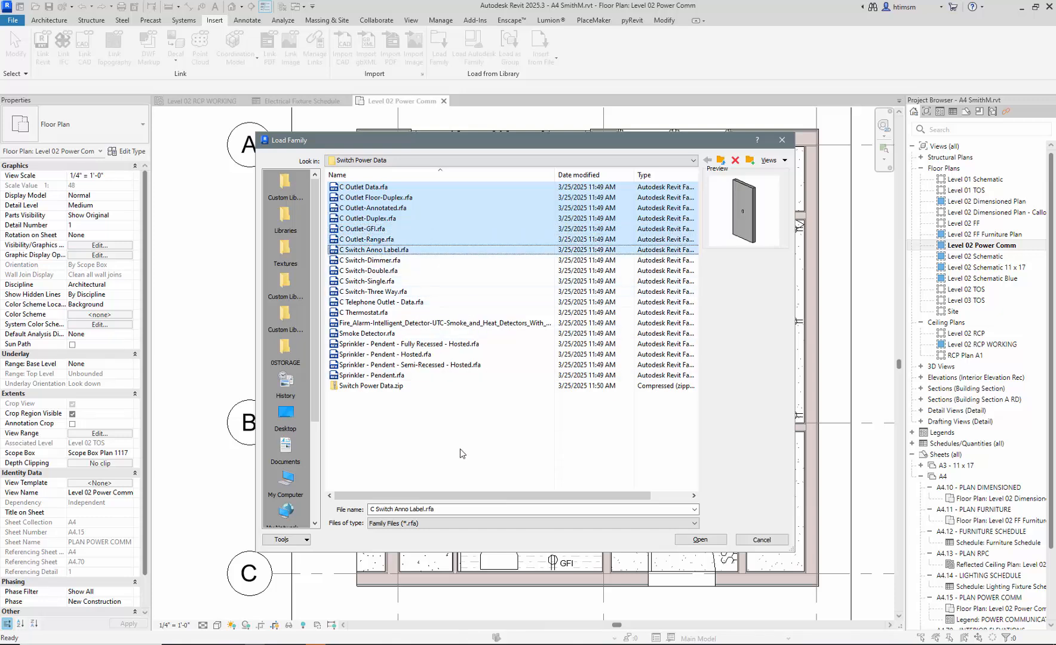
pyautogui.click(699, 540)
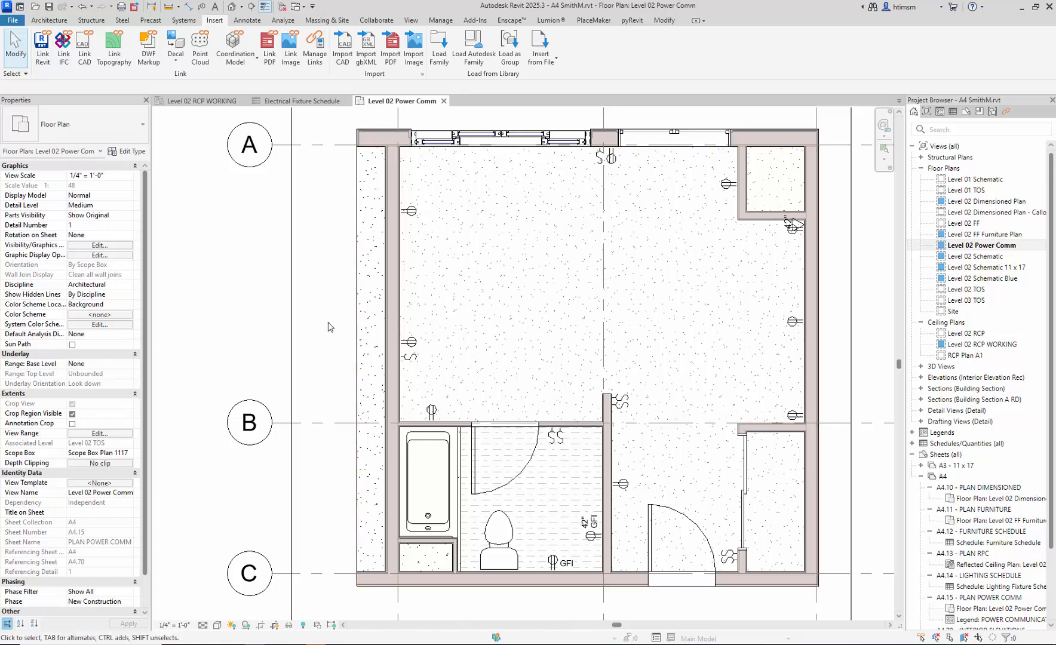
# Place a C Outlet Floor-Duplex Single in the main room's upper-left area, about 2'-7" from the window wall
pyautogui.click(410, 212)
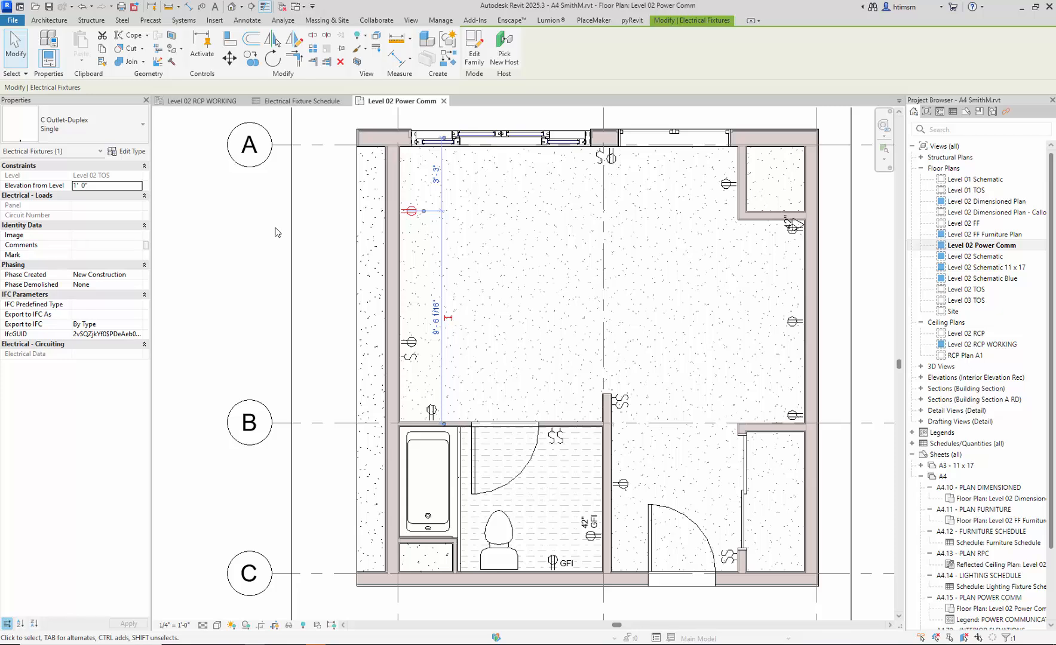
pyautogui.click(210, 216)
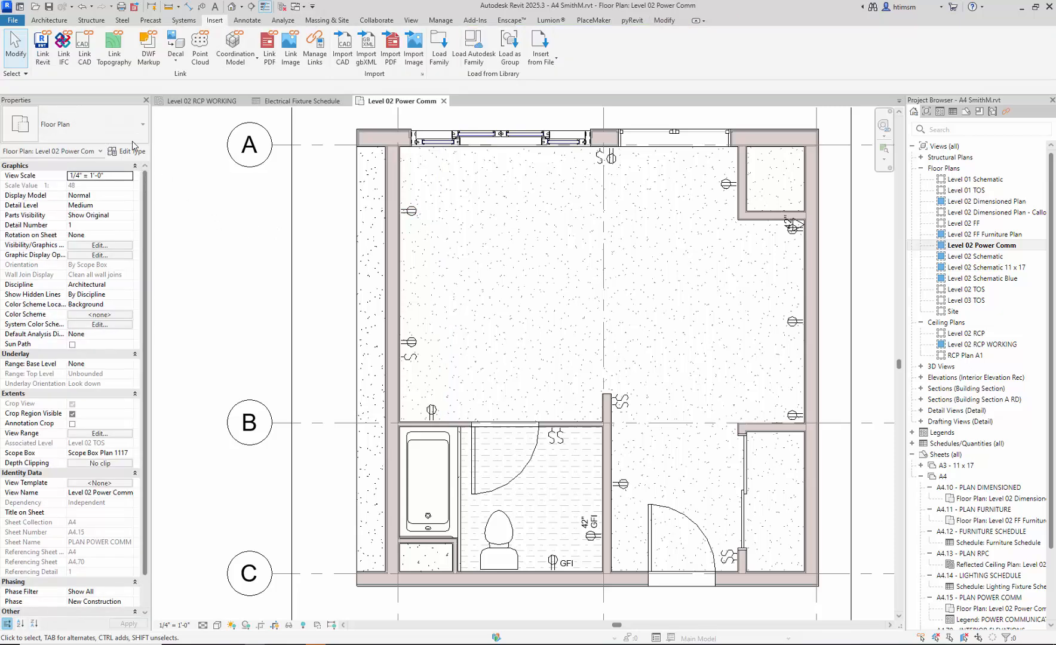
pyautogui.click(57, 21)
pyautogui.click(114, 43)
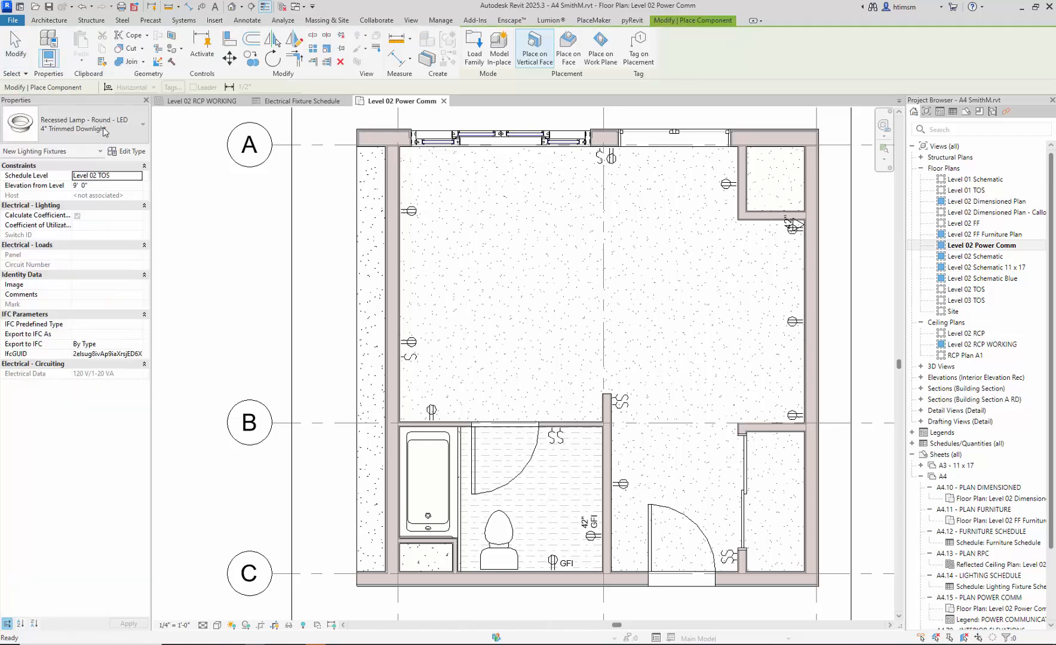
pyautogui.click(110, 131)
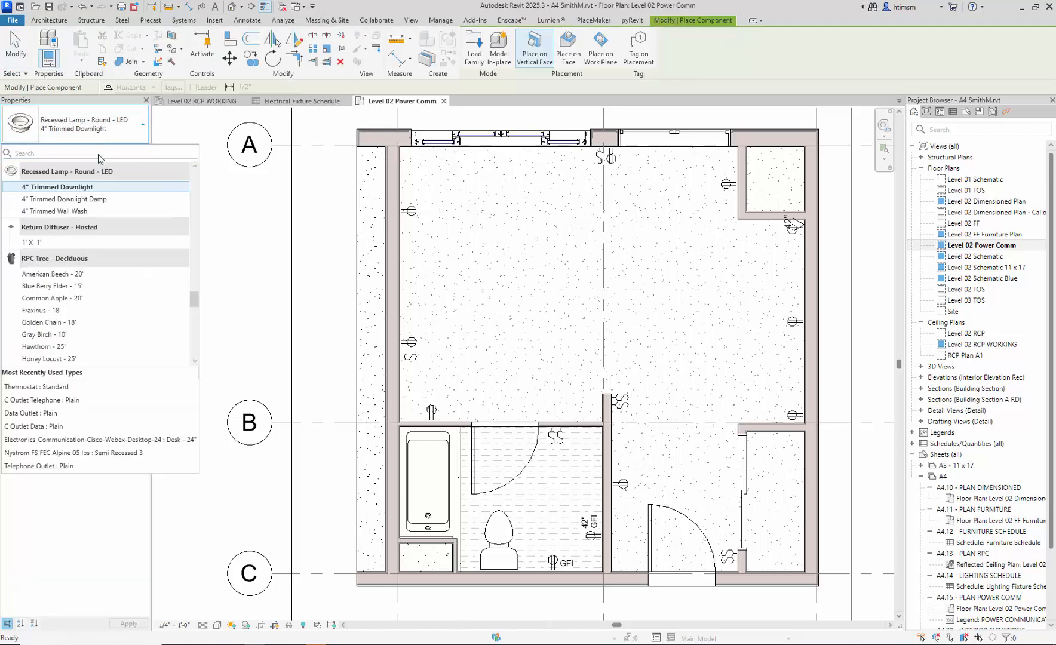
pyautogui.write('OUTLET')
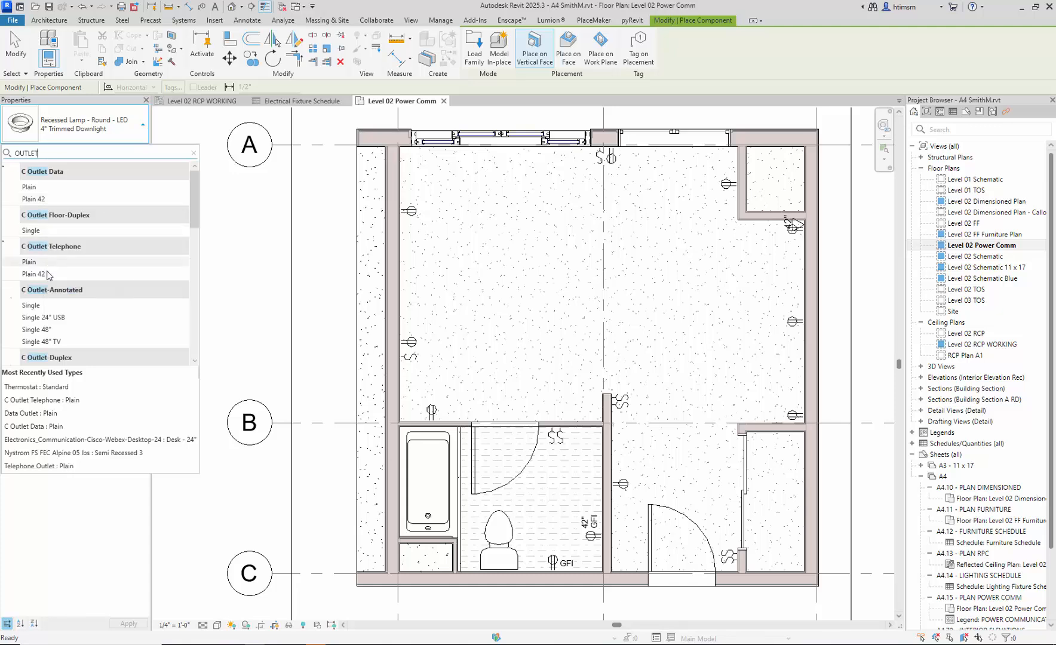
pyautogui.moveTo(57, 253)
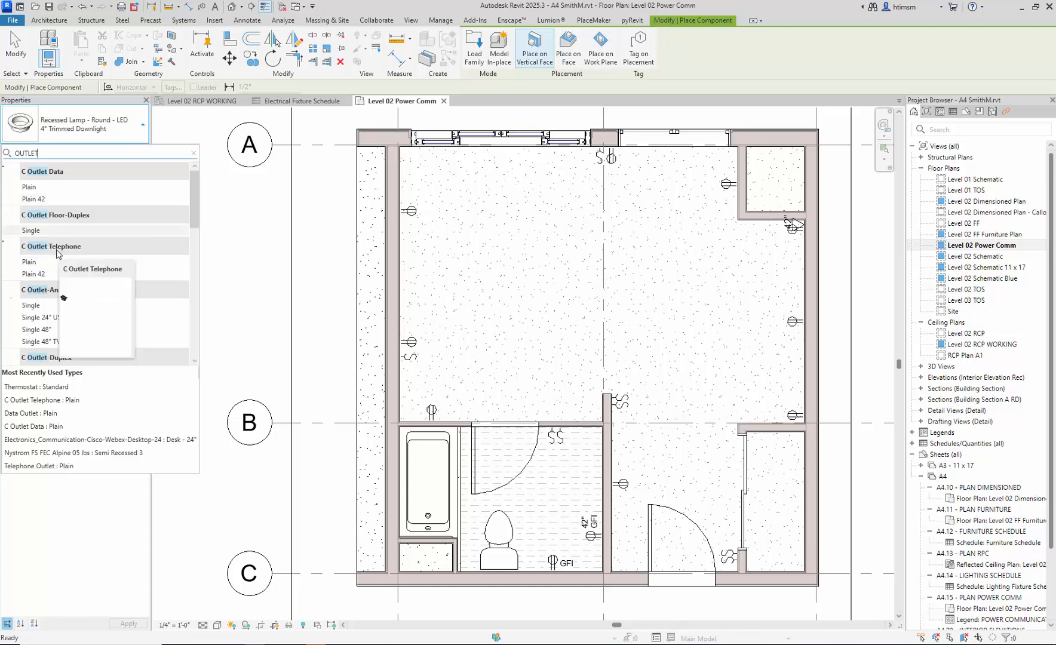
pyautogui.click(44, 230)
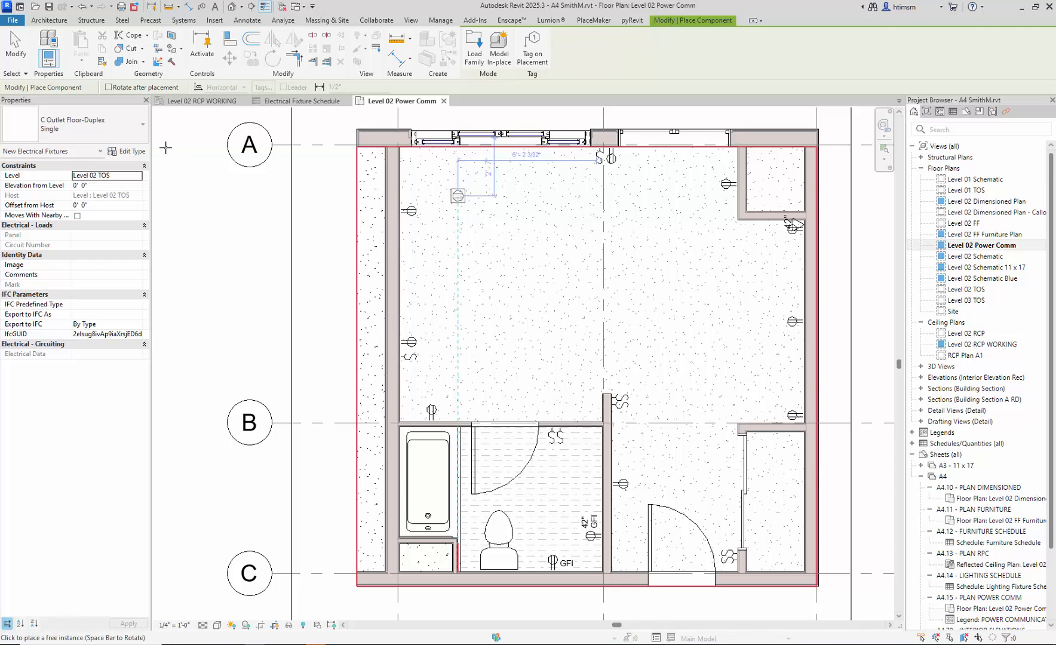
# Place a C Outlet-Annotated Single 48" TV outlet on the main room's right wall, just above the existing duplex outlet
pyautogui.click(114, 126)
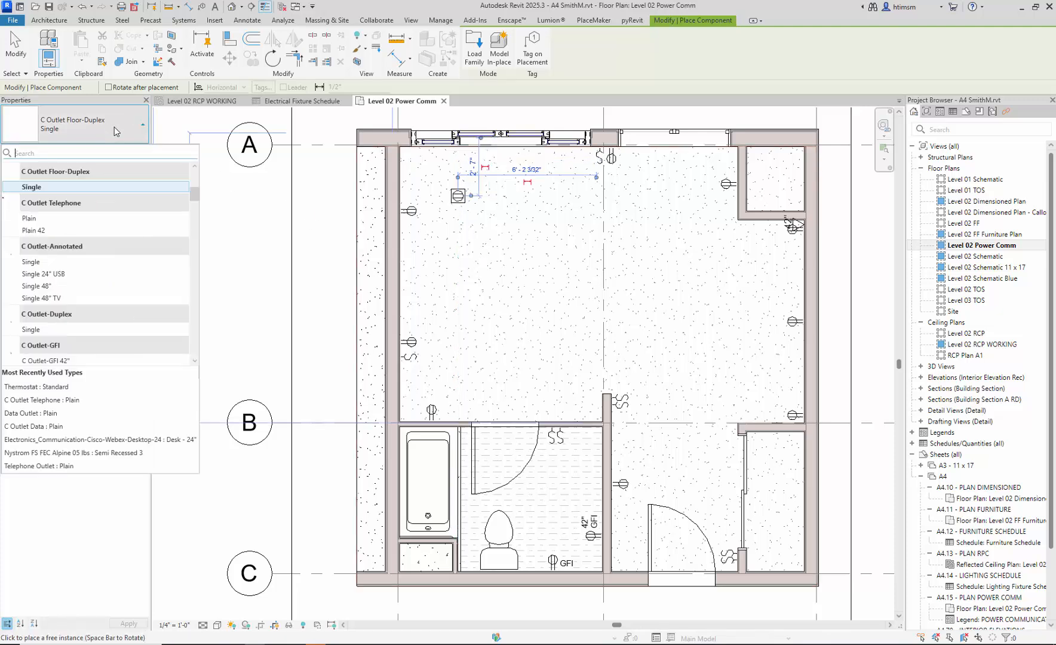
pyautogui.click(65, 298)
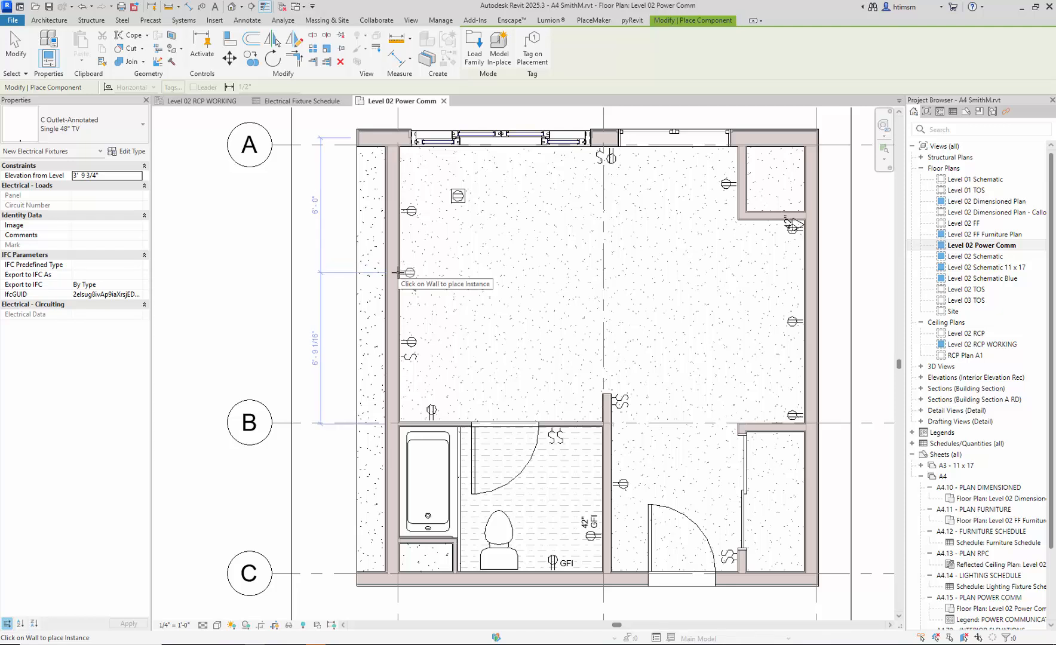
pyautogui.click(803, 298)
pyautogui.press('Escape')
pyautogui.press('Escape')
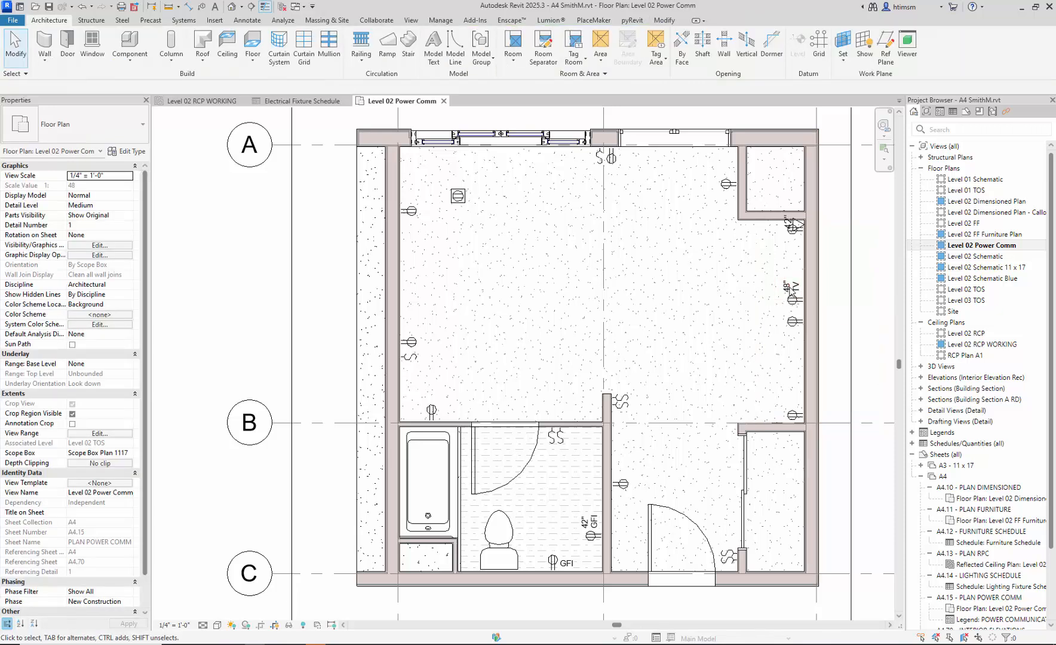
# Set the TV outlet's Elevation from Level to 48"
pyautogui.scroll(2, 793, 306)
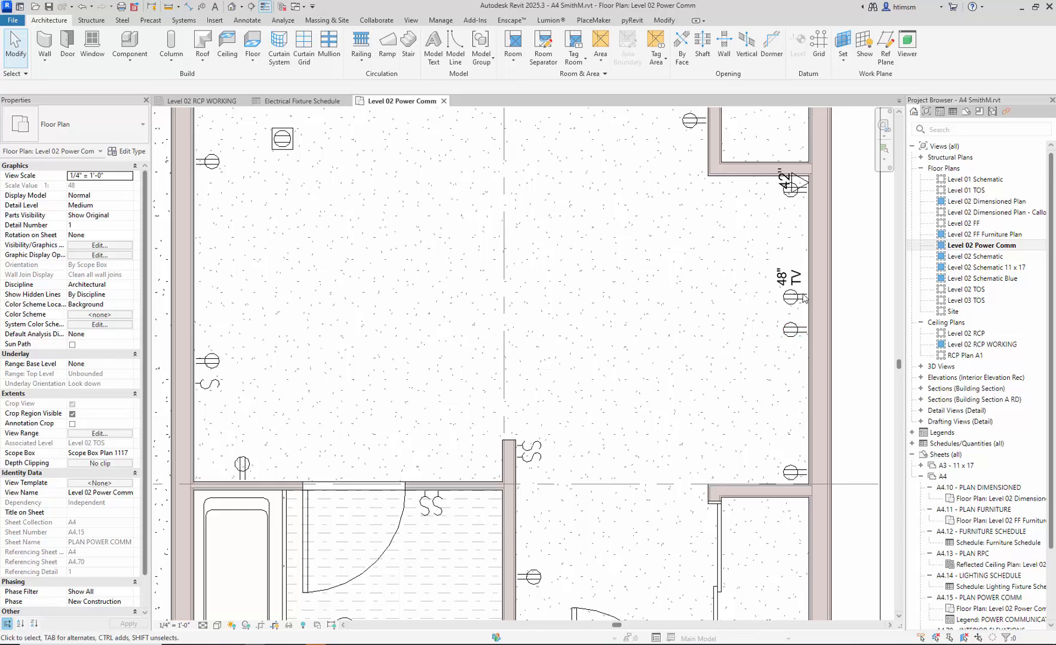
pyautogui.scroll(-3, 803, 298)
pyautogui.moveTo(760, 261); pyautogui.dragTo(826, 306)
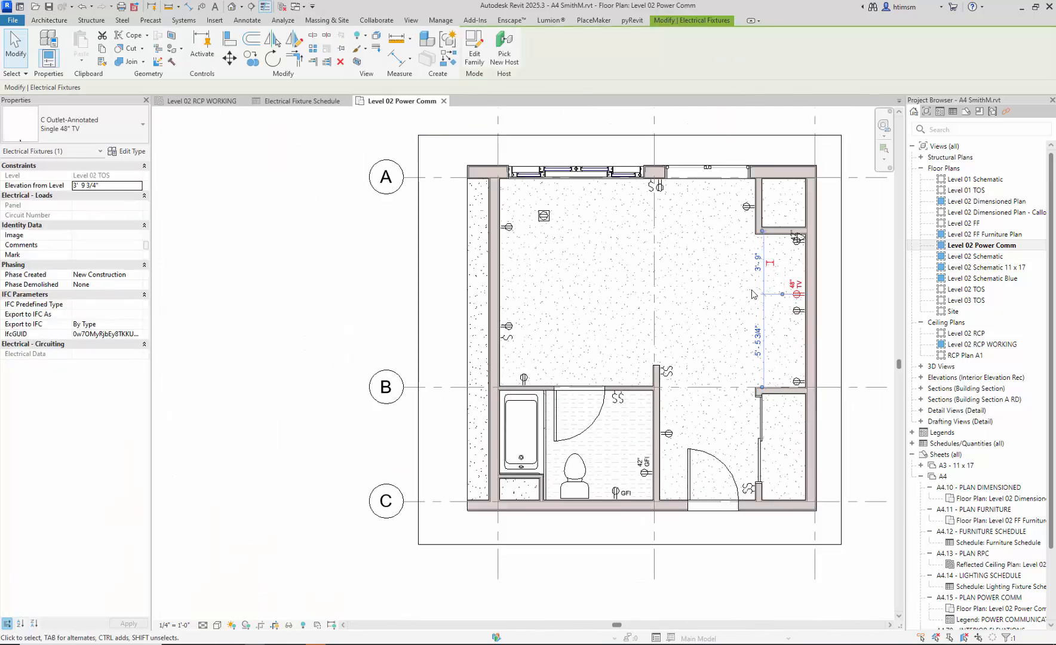
pyautogui.click(827, 289)
pyautogui.click(809, 293)
pyautogui.click(113, 190)
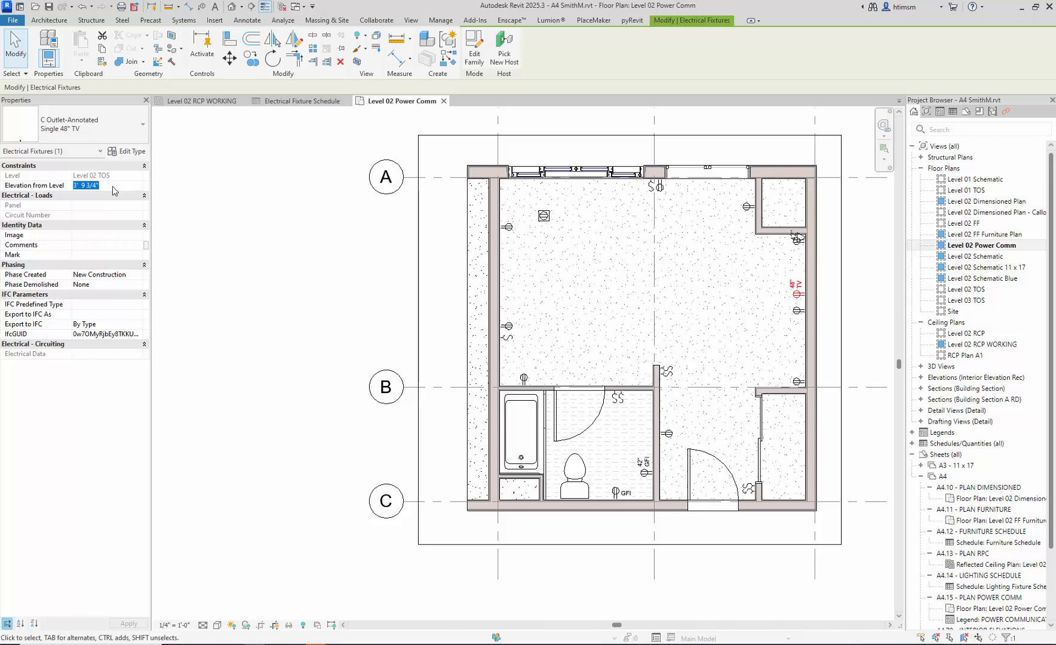
pyautogui.write('48"')
pyautogui.press('Return')
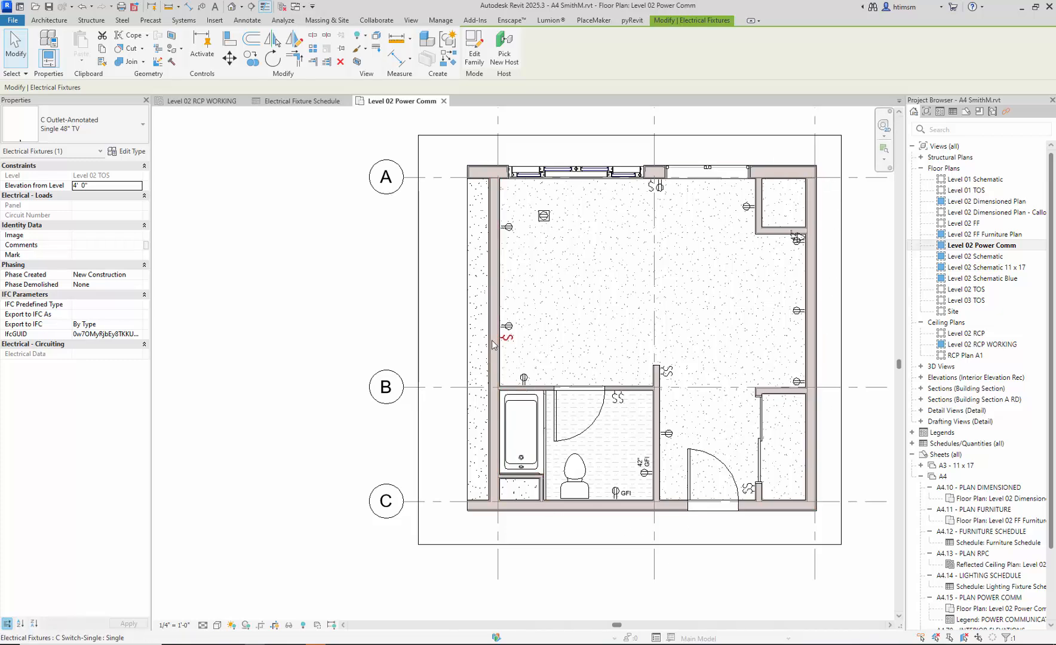
# Set the Level 02 Power Comm view range's cut plane offset to 5'
pyautogui.click(334, 328)
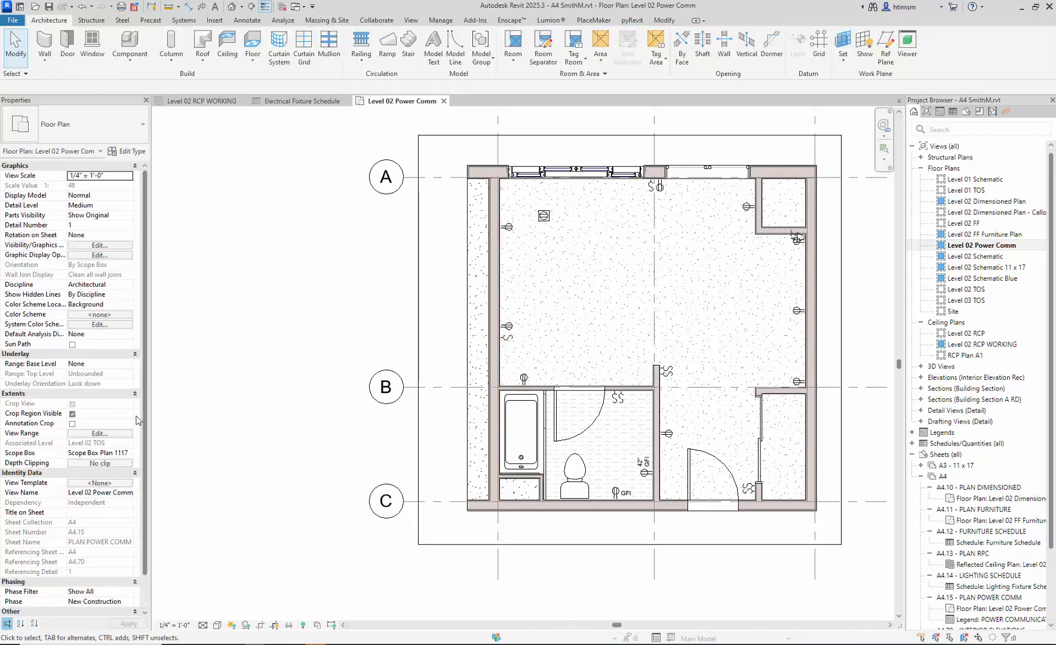
pyautogui.click(97, 434)
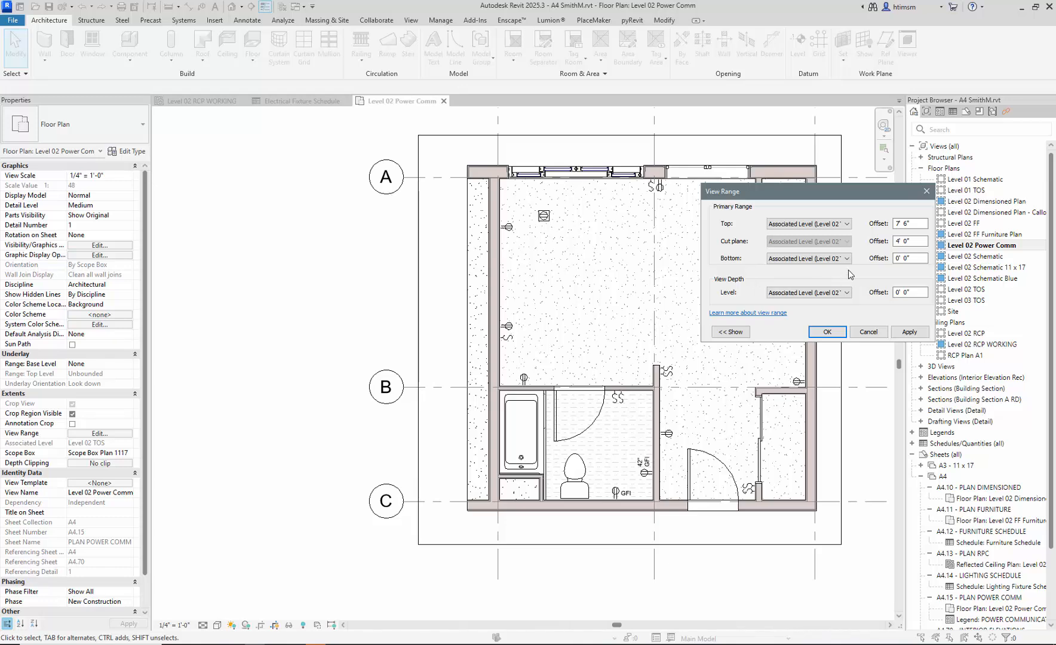
pyautogui.moveTo(866, 193); pyautogui.dragTo(307, 166)
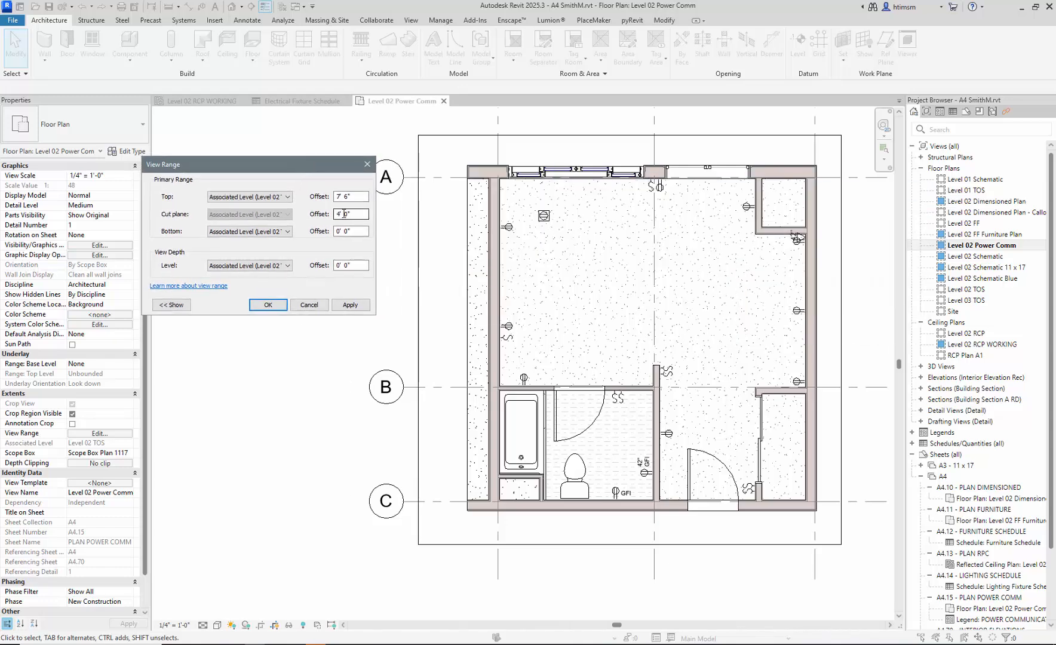
pyautogui.moveTo(361, 215); pyautogui.dragTo(318, 216)
pyautogui.write('5')
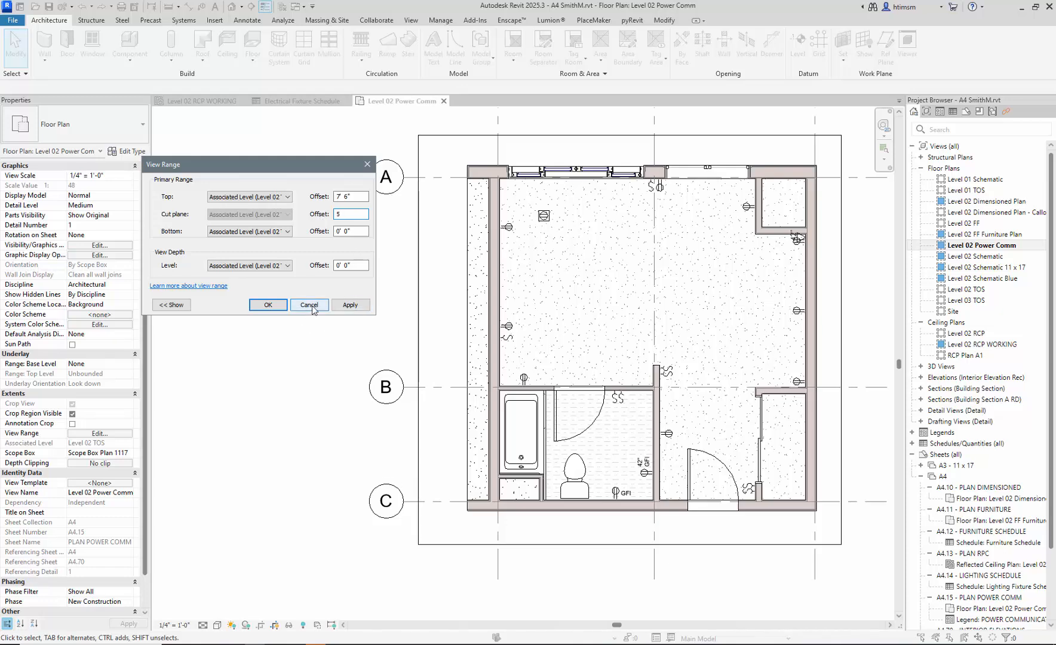
pyautogui.click(350, 305)
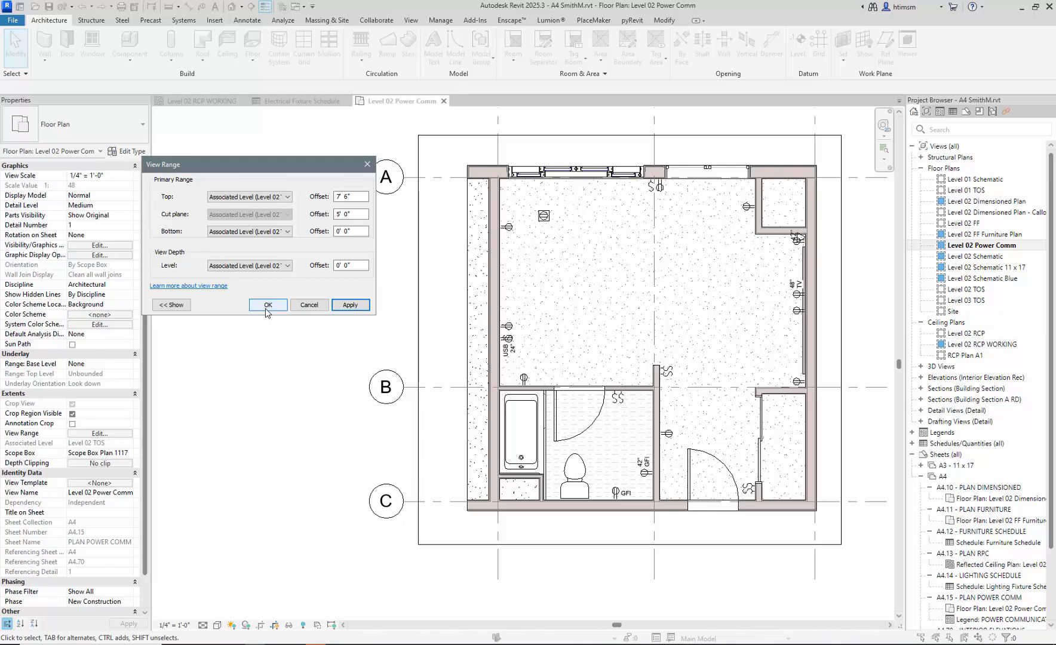
pyautogui.click(266, 305)
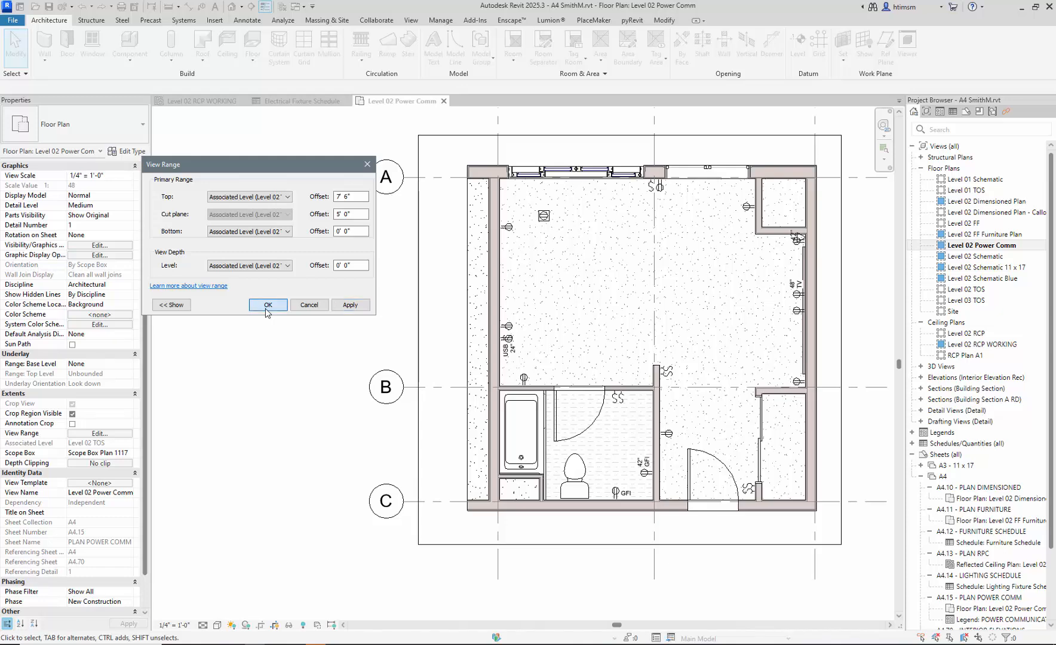
# Review the TV outlet's type properties, including Height AFF, Label and Placement Height
pyautogui.click(796, 294)
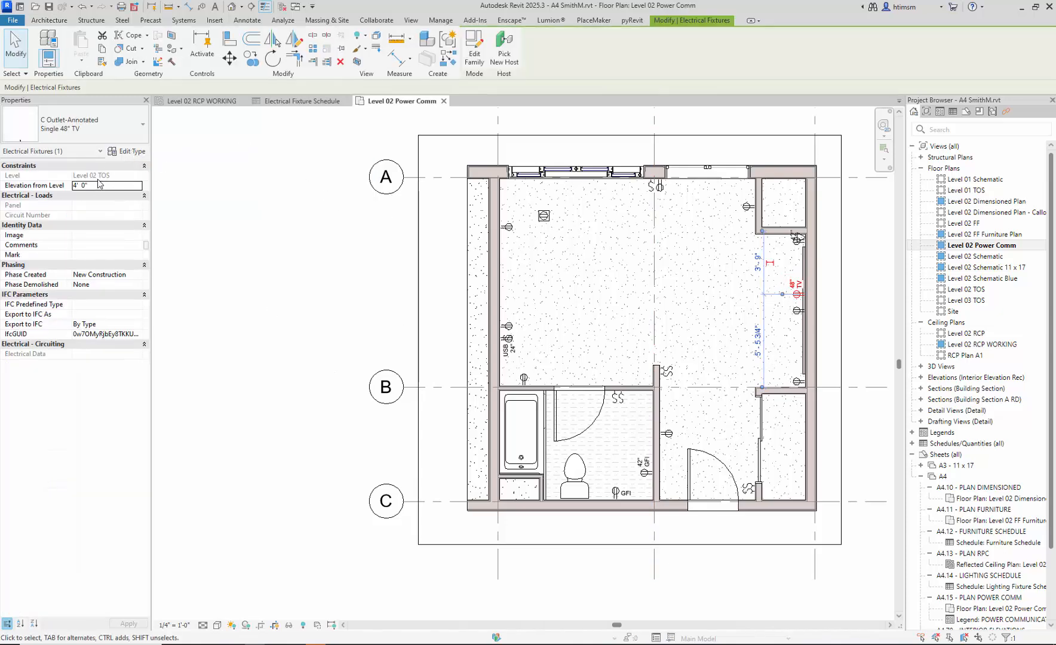
pyautogui.click(123, 153)
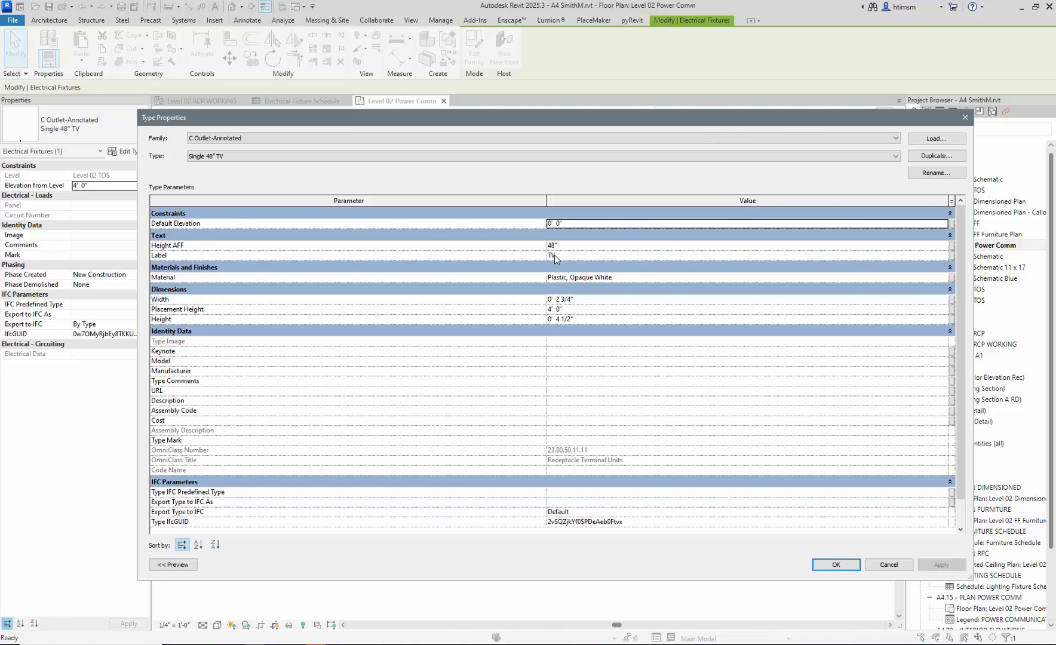
pyautogui.click(835, 564)
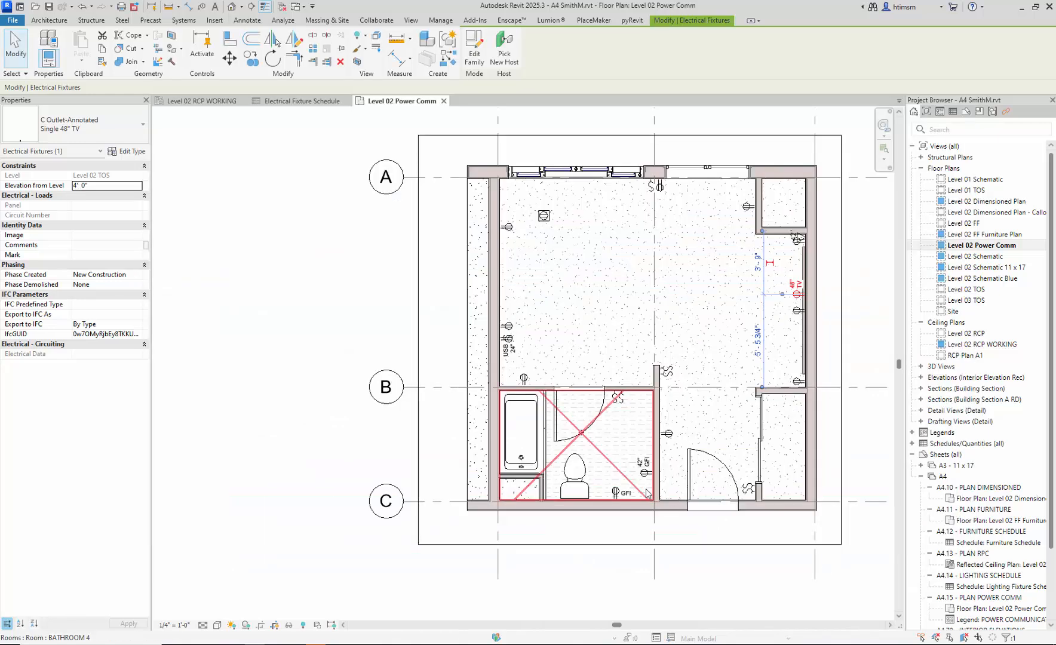
# Switch the TV outlet's type to Single 24" USB and back to Single 48" TV
pyautogui.click(104, 135)
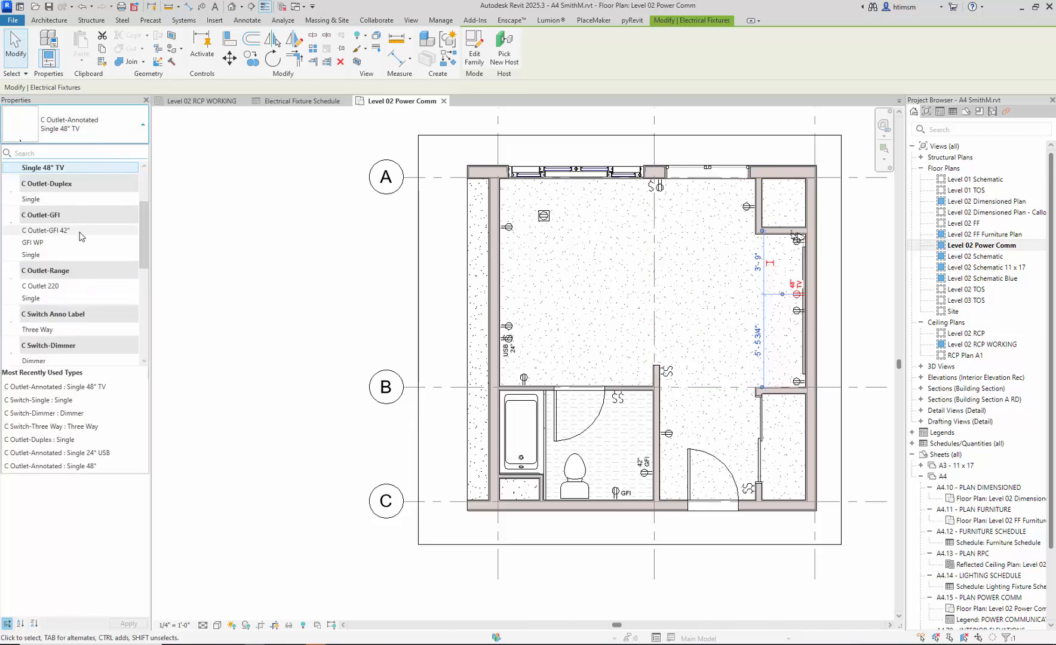
pyautogui.moveTo(82, 236)
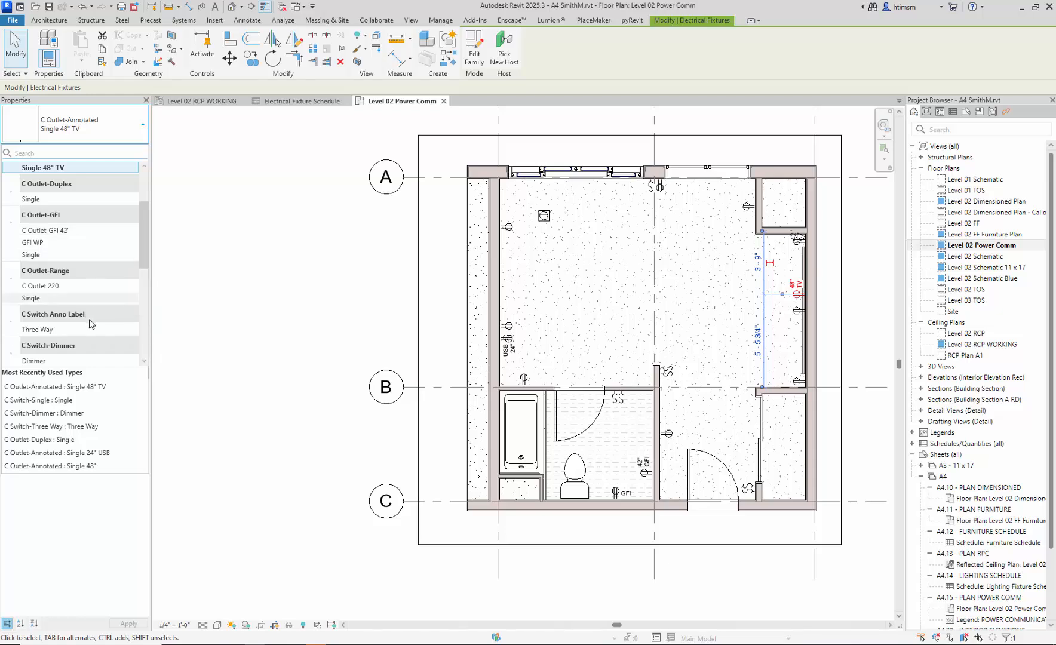
pyautogui.moveTo(145, 233); pyautogui.dragTo(145, 208)
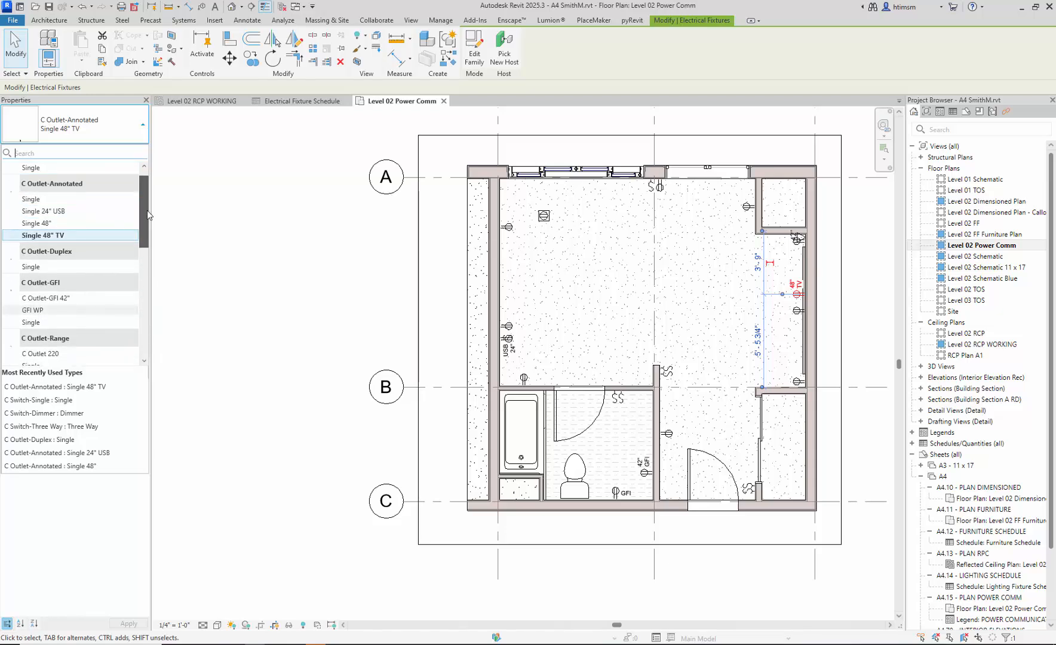
pyautogui.click(65, 212)
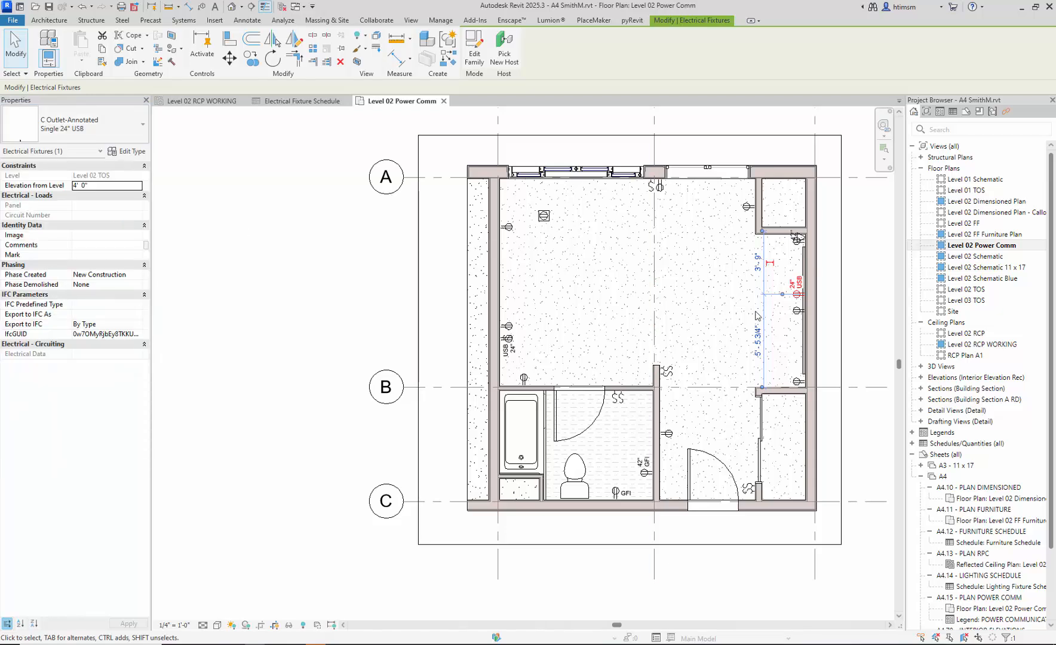
pyautogui.click(134, 131)
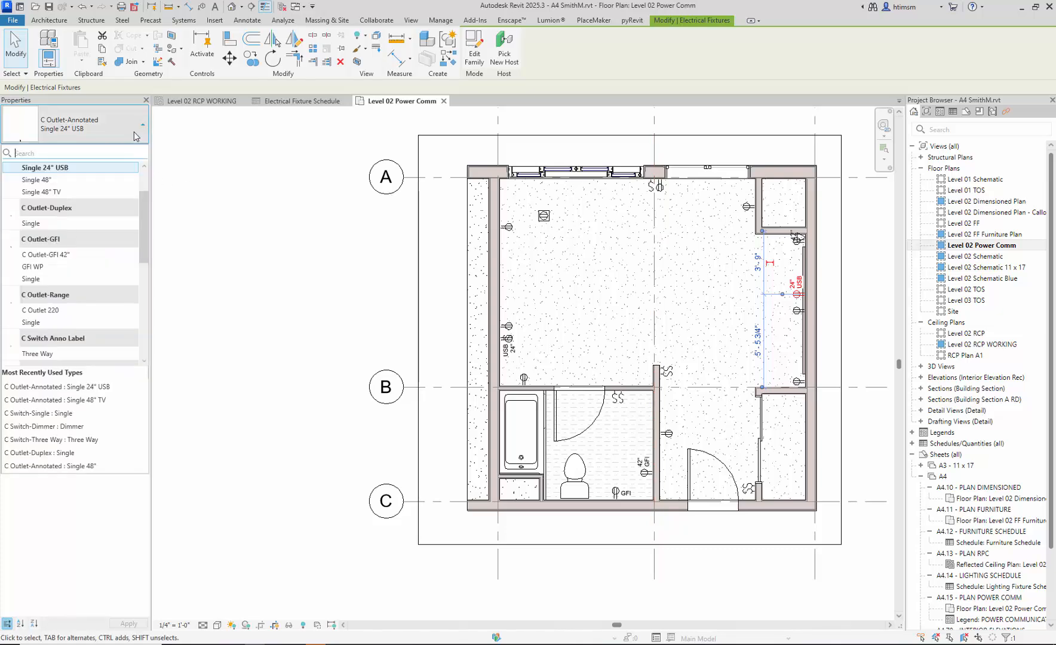
pyautogui.click(99, 192)
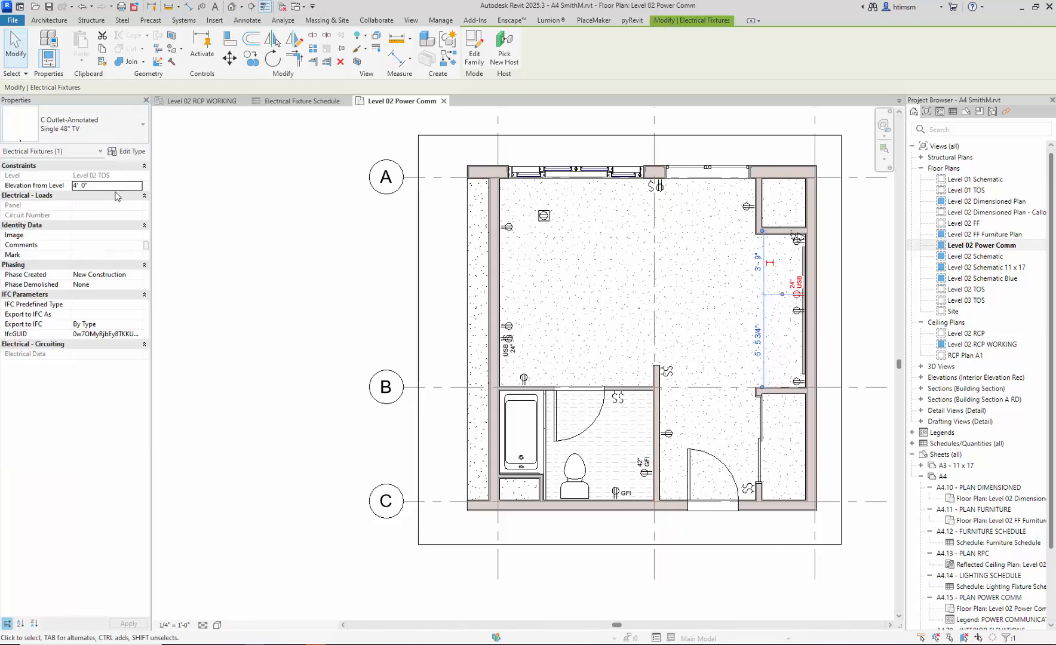
pyautogui.click(859, 345)
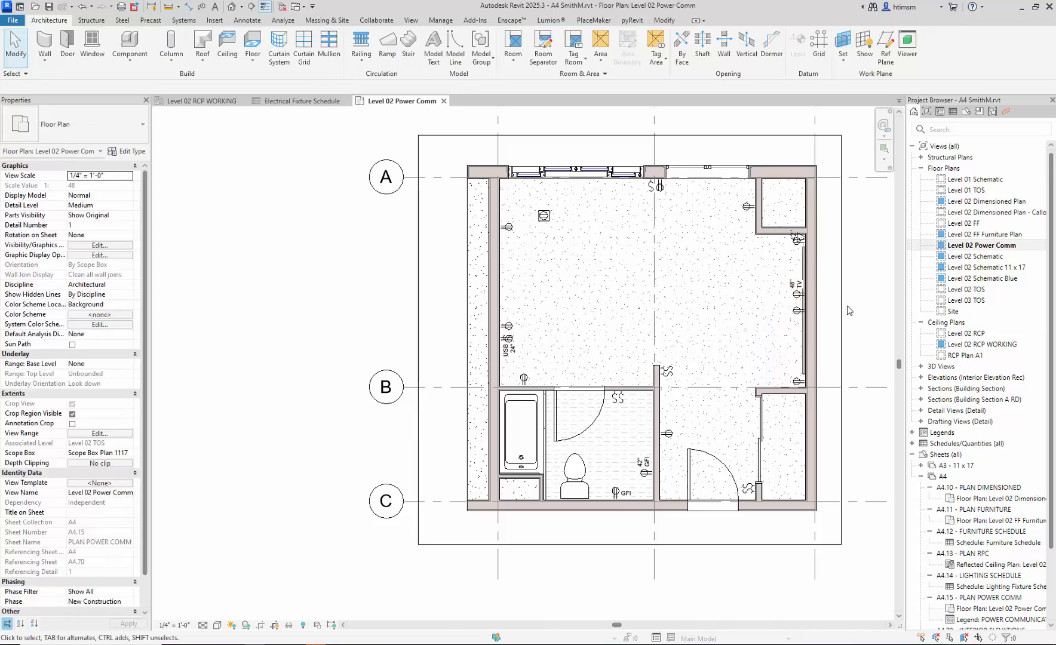
# Examine the 48" TV outlet and the 24" USB outlet overlapping the switch on the opposite wall
pyautogui.scroll(2, 847, 308)
pyautogui.scroll(-2, 844, 303)
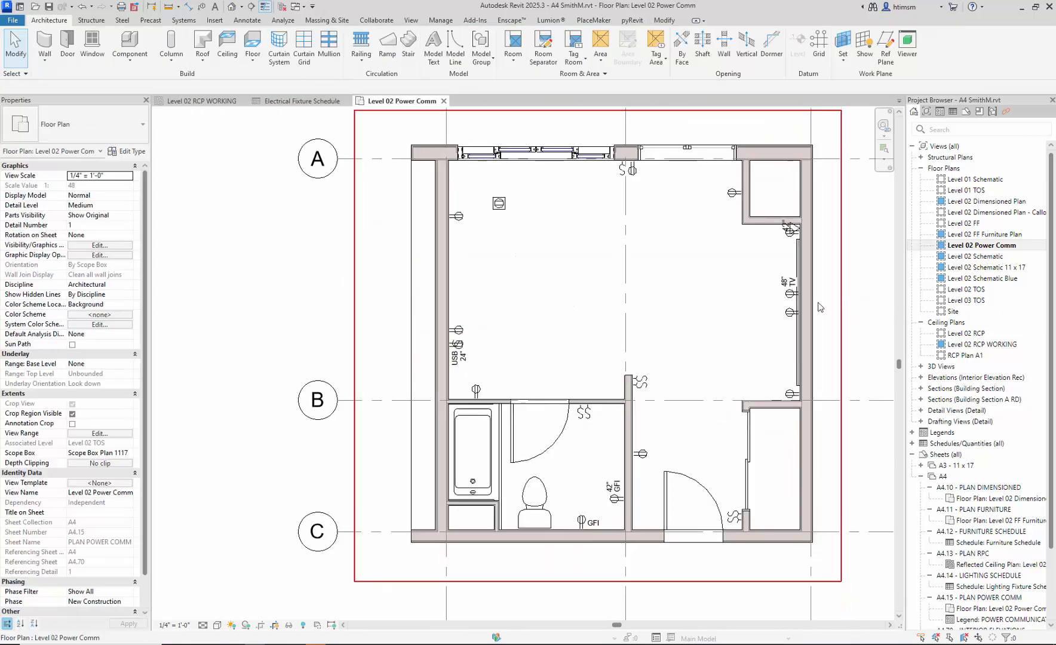
pyautogui.click(790, 292)
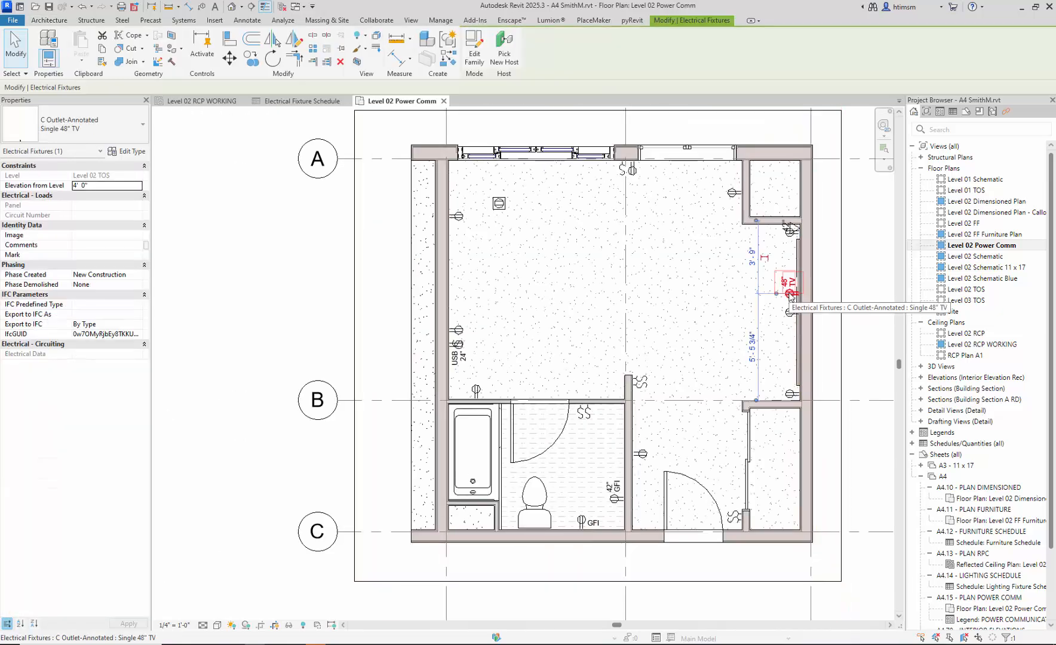
pyautogui.press('Escape')
pyautogui.scroll(2, 452, 336)
pyautogui.scroll(2, 452, 336)
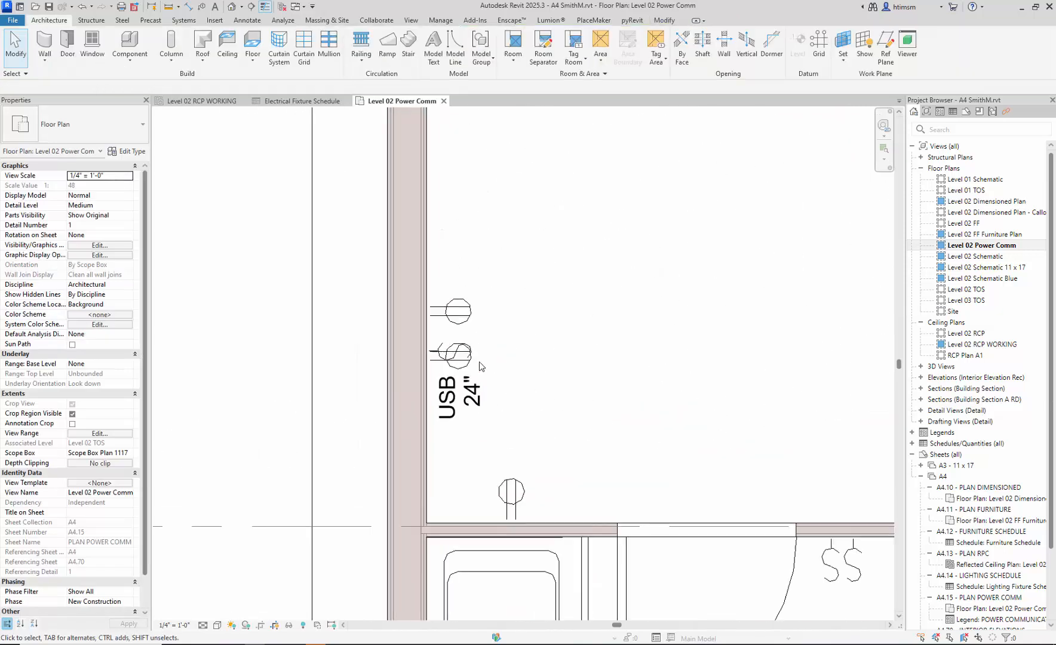
pyautogui.click(436, 353)
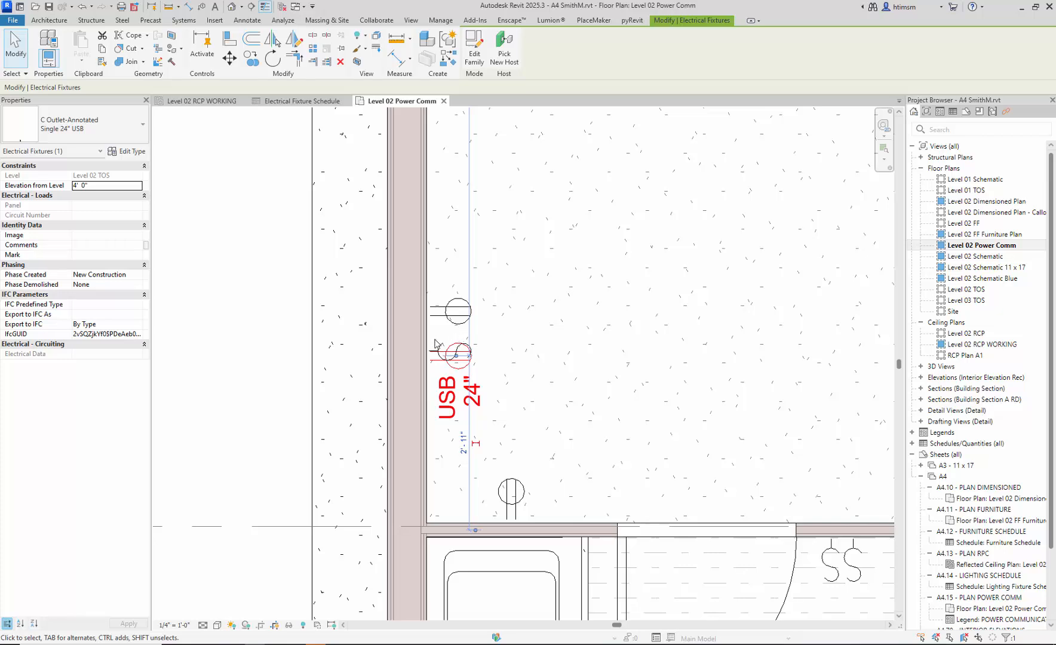
pyautogui.scroll(-2, 436, 339)
pyautogui.click(321, 336)
pyautogui.scroll(-4, 320, 337)
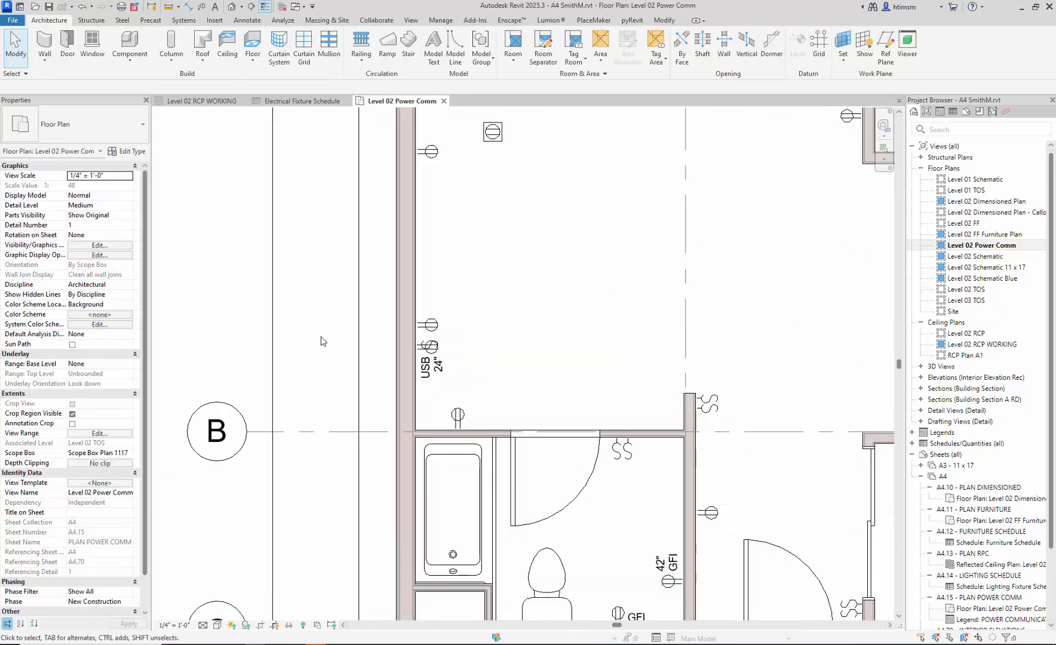
# Shift the single duplex floor outlet toward the window wall near grid A and delete it from the plan
pyautogui.scroll(1, 420, 323)
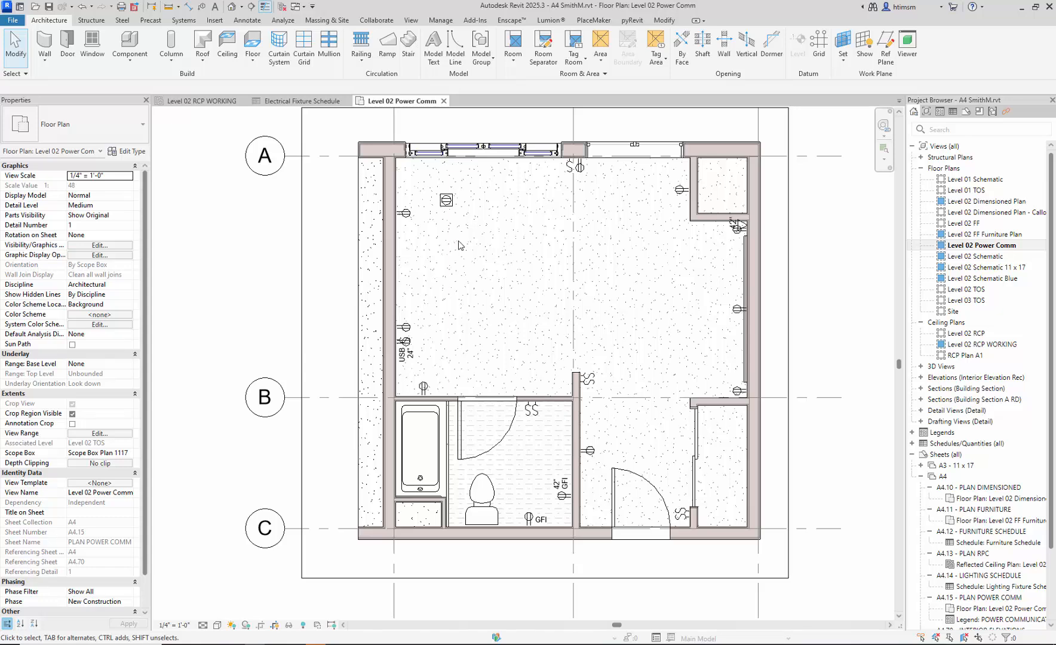
pyautogui.click(446, 199)
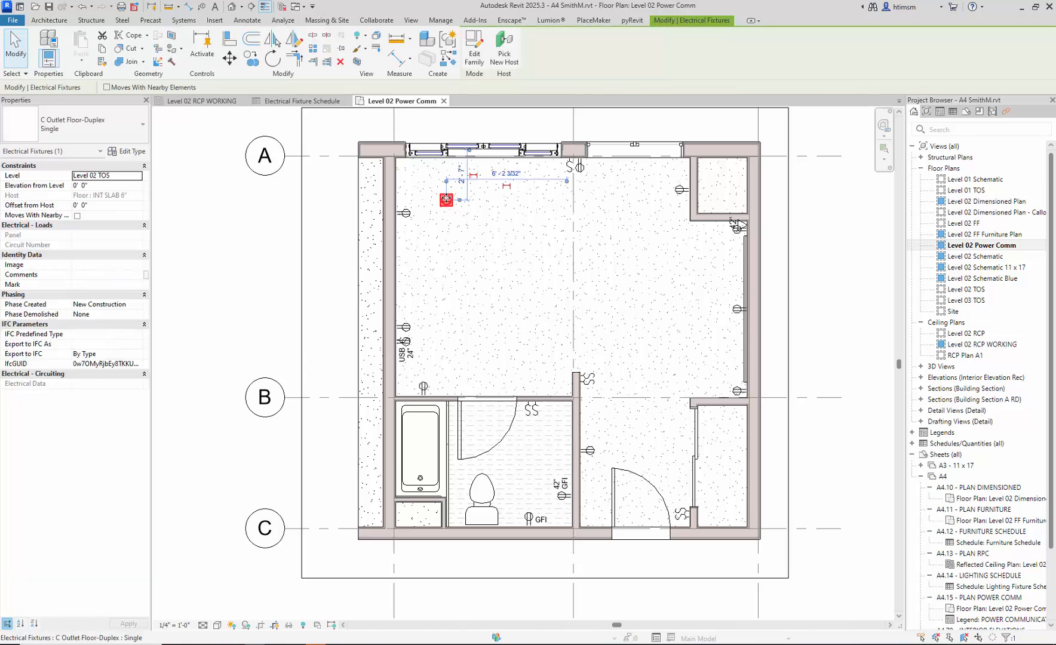
pyautogui.moveTo(446, 200); pyautogui.dragTo(423, 167)
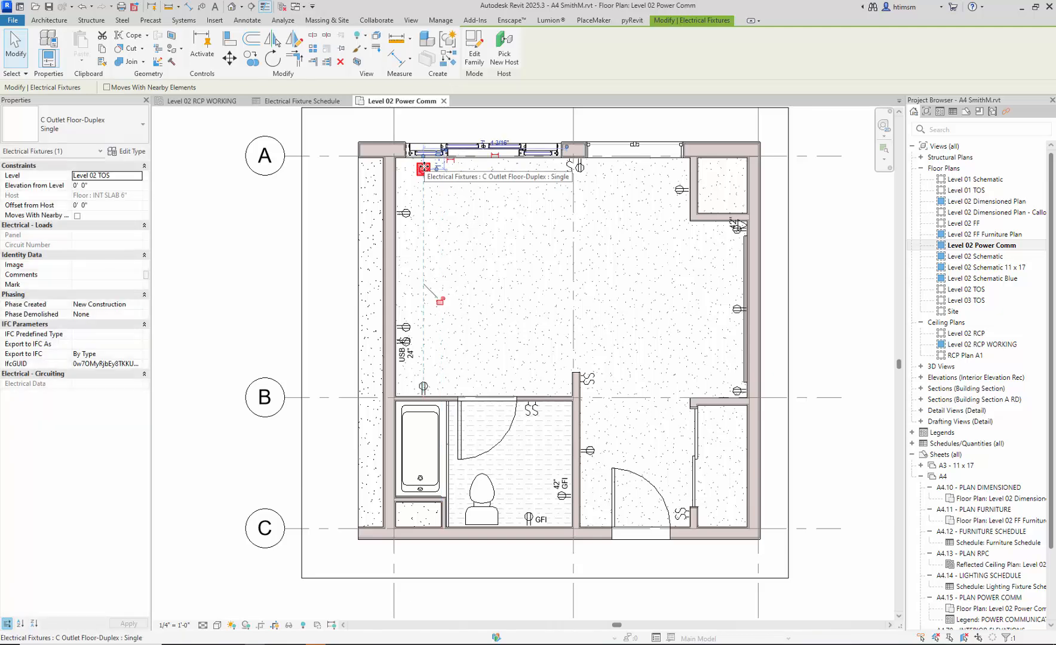
pyautogui.press('Delete')
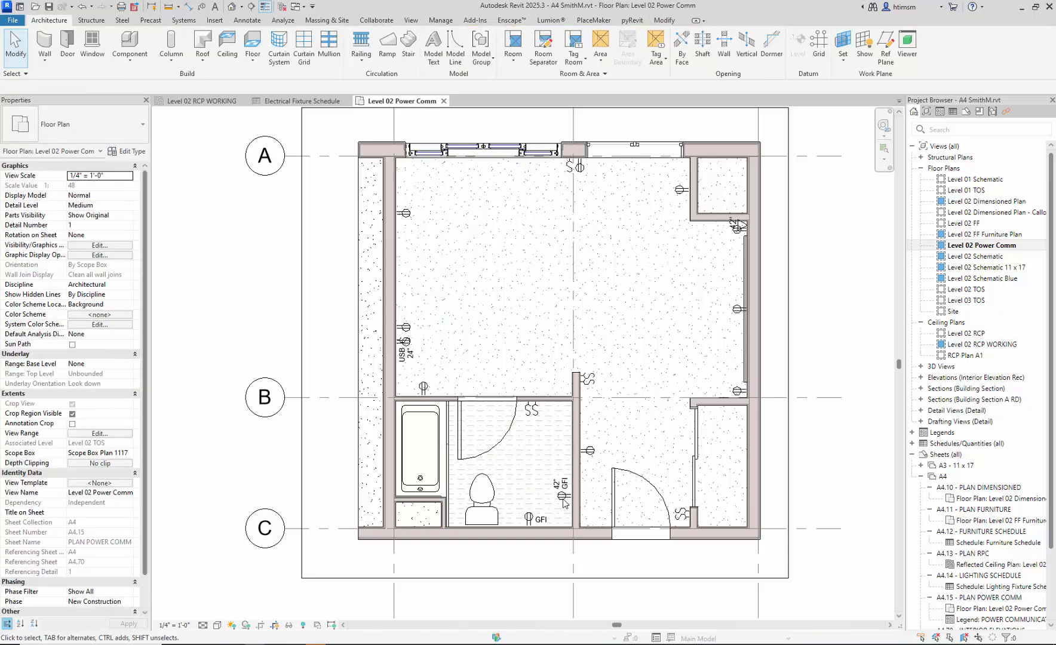
# Check the type and elevation of the 42" GFI outlet on the bathroom wall
pyautogui.click(563, 497)
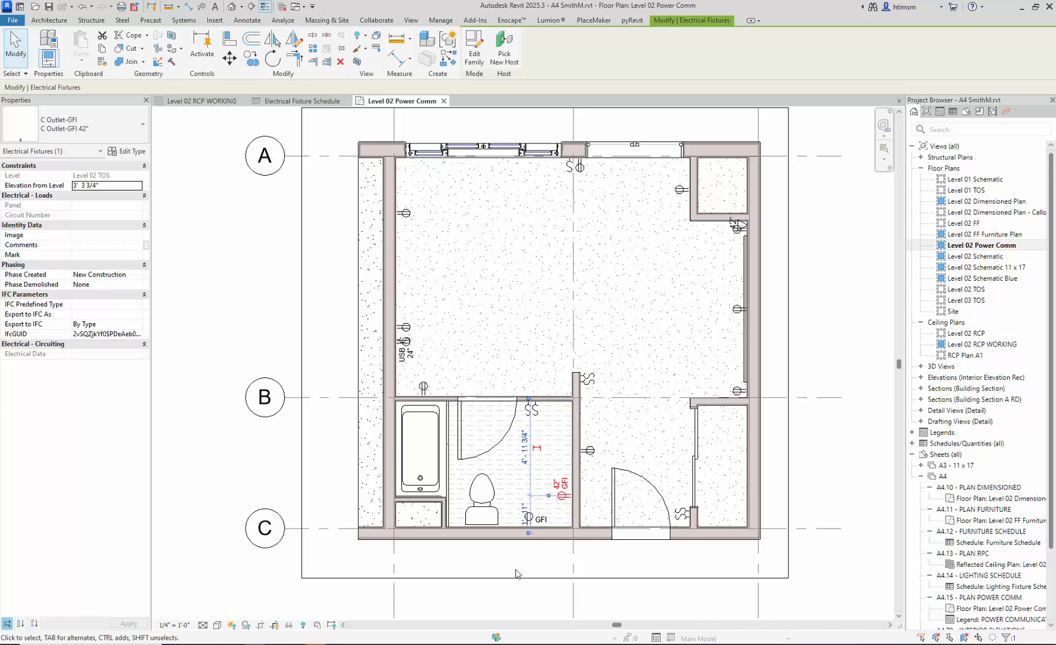
pyautogui.click(493, 560)
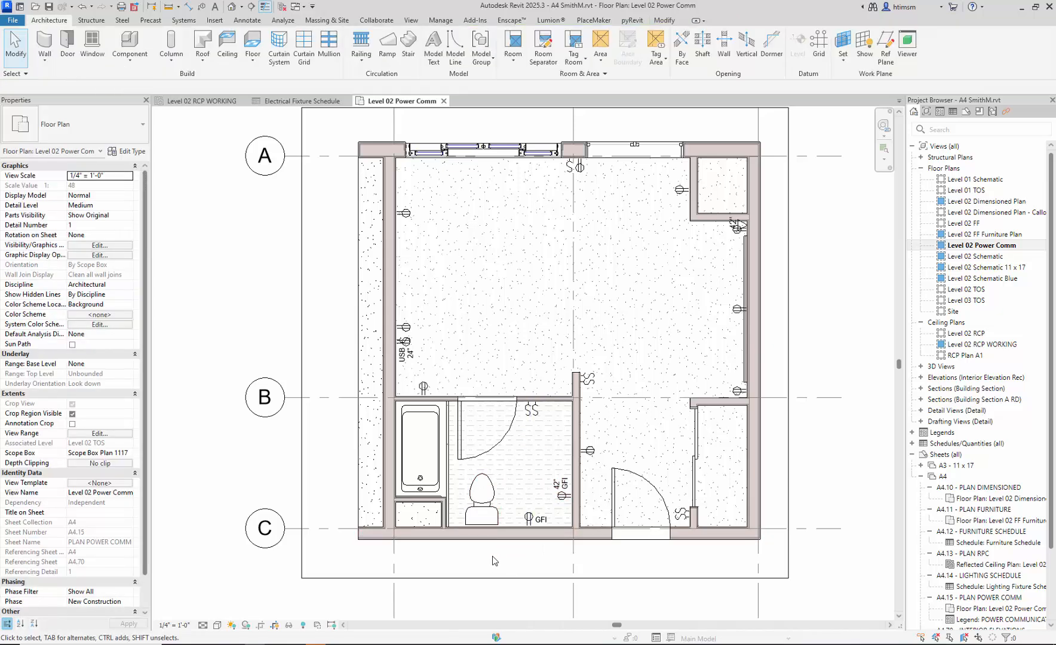